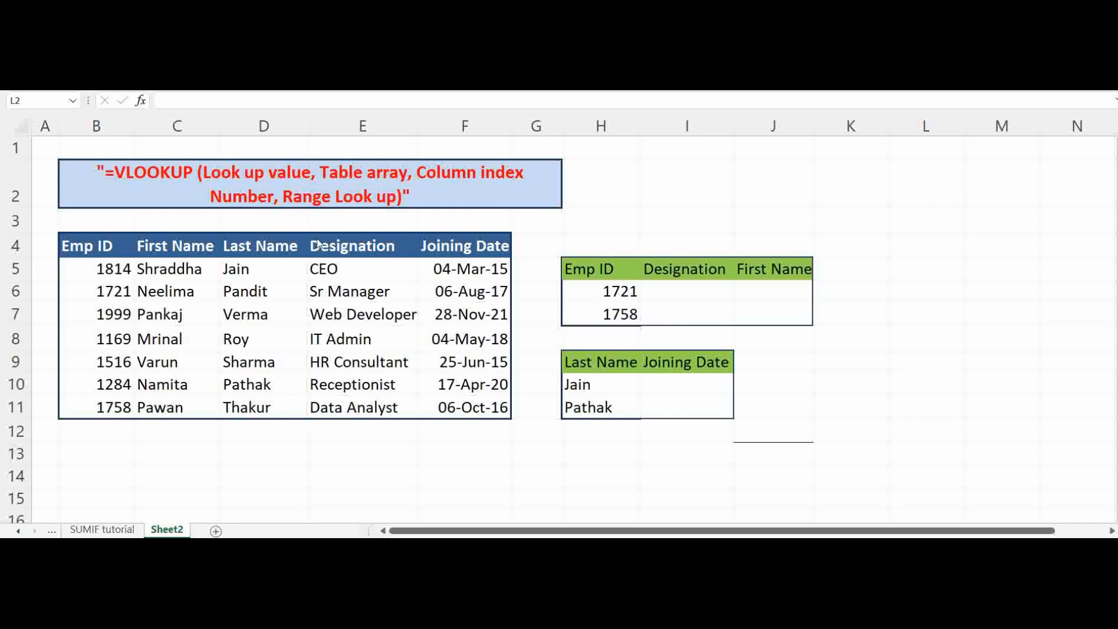
Step: Insert the VLOOKUP function in cell I6, under Designation for the first employee ID
left_click(601, 296)
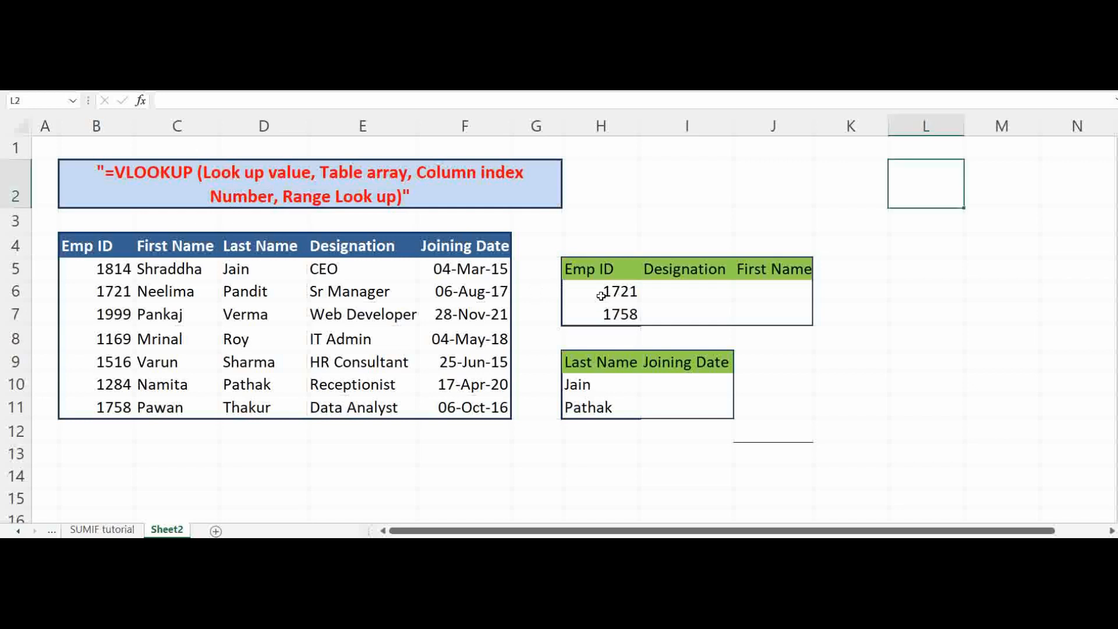
left_click(601, 296)
left_click(598, 314)
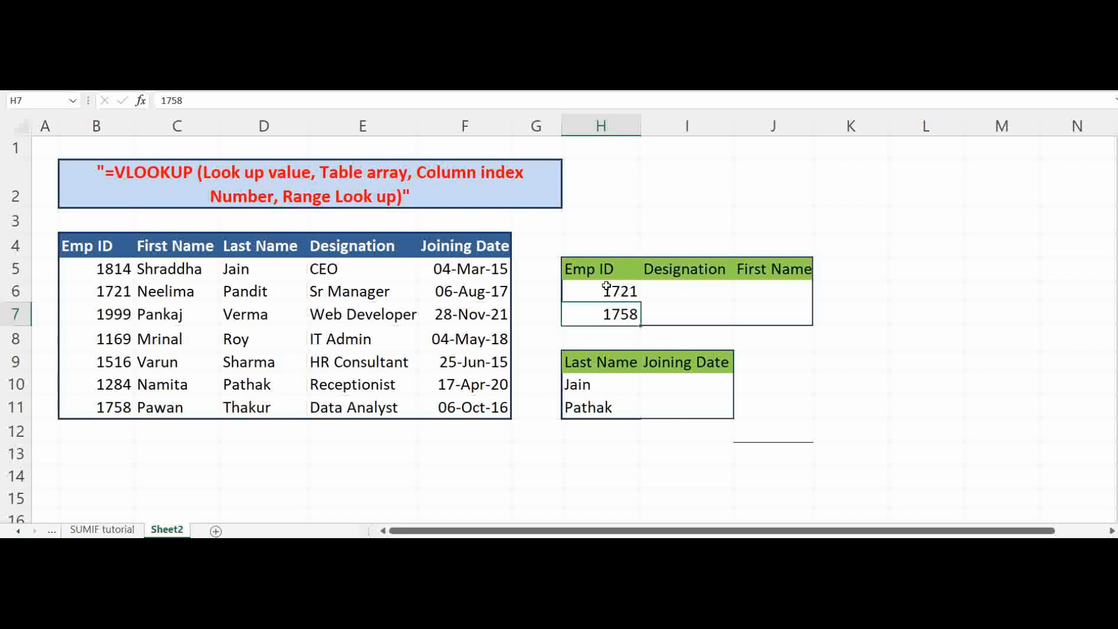
double_click(668, 292)
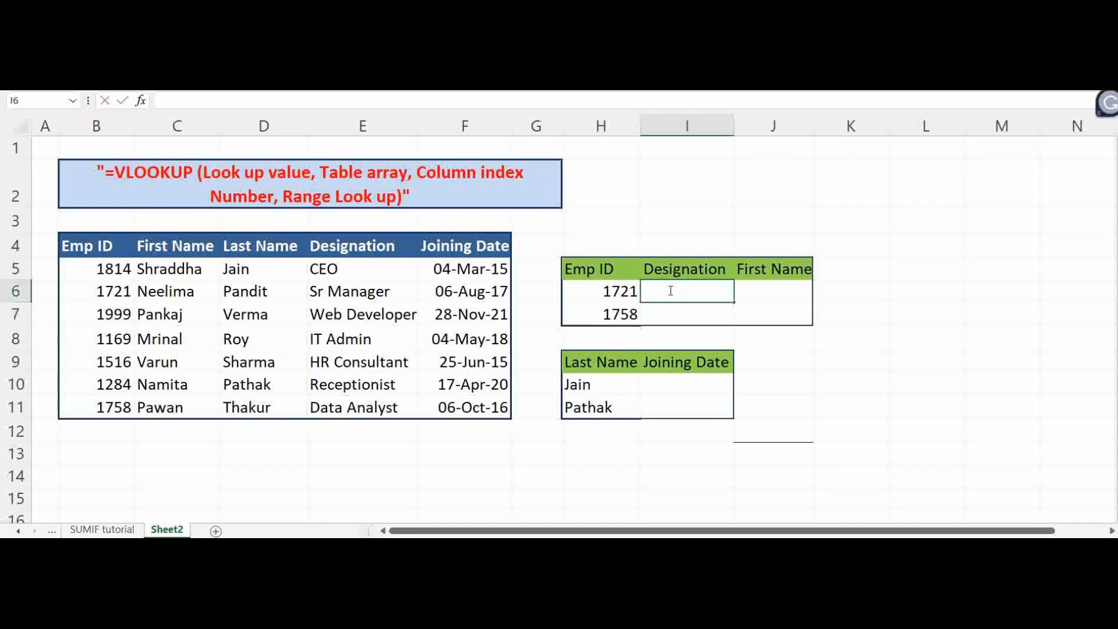
type("=")
left_click(141, 103)
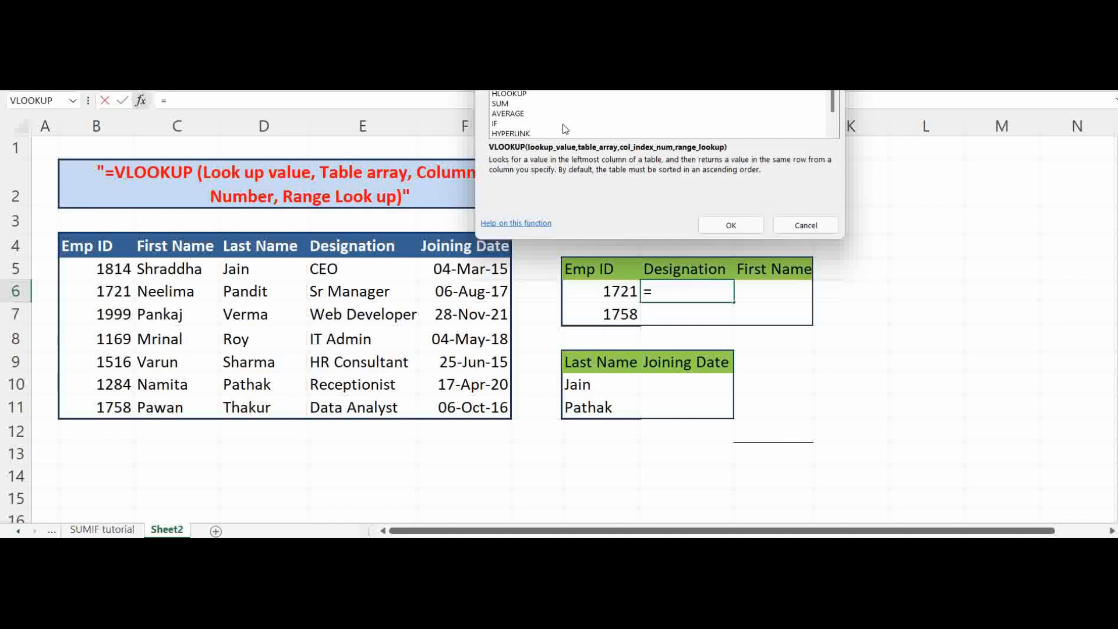
left_click_drag(607, 0, 605, 88)
left_click(661, 191)
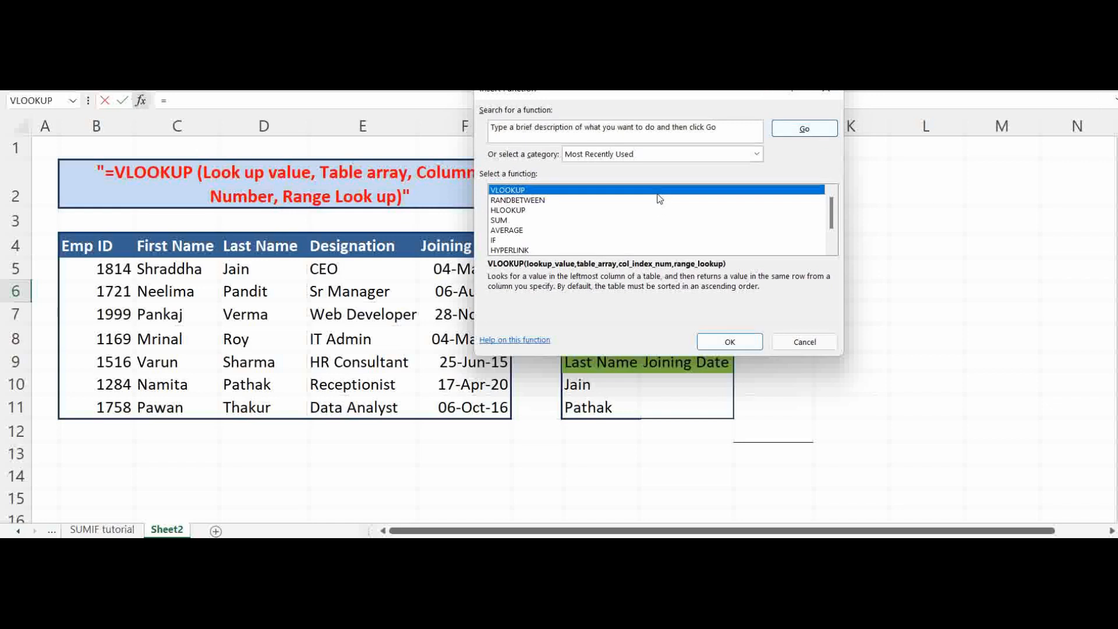
left_click(718, 345)
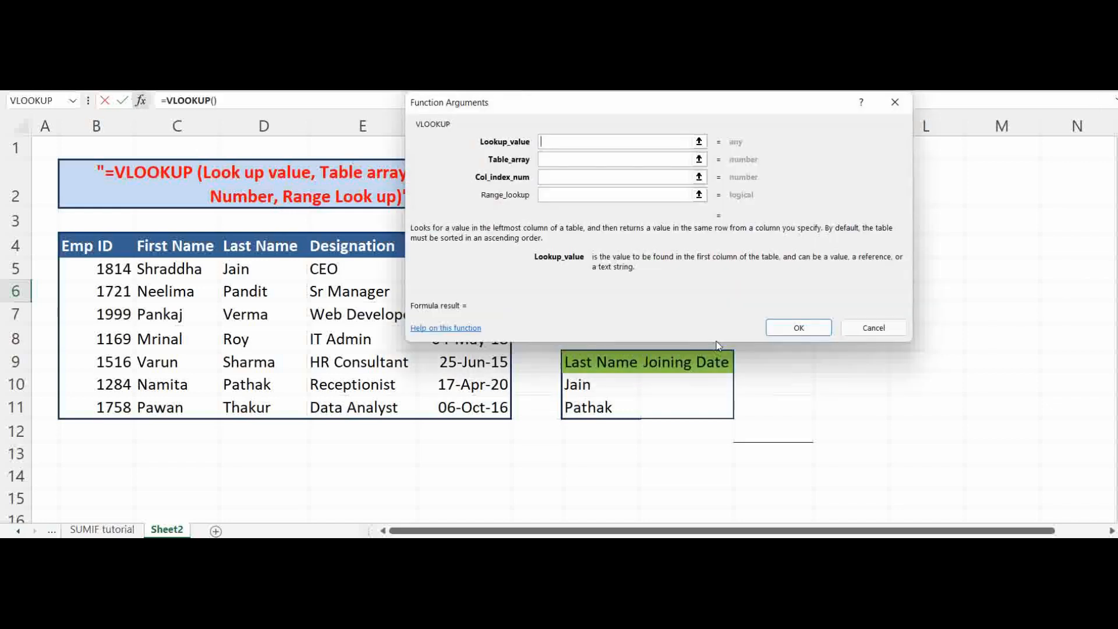
Step: Set the I6 VLOOKUP's lookup value to H6 and its table array to B4:F11
left_click_drag(772, 109, 637, 370)
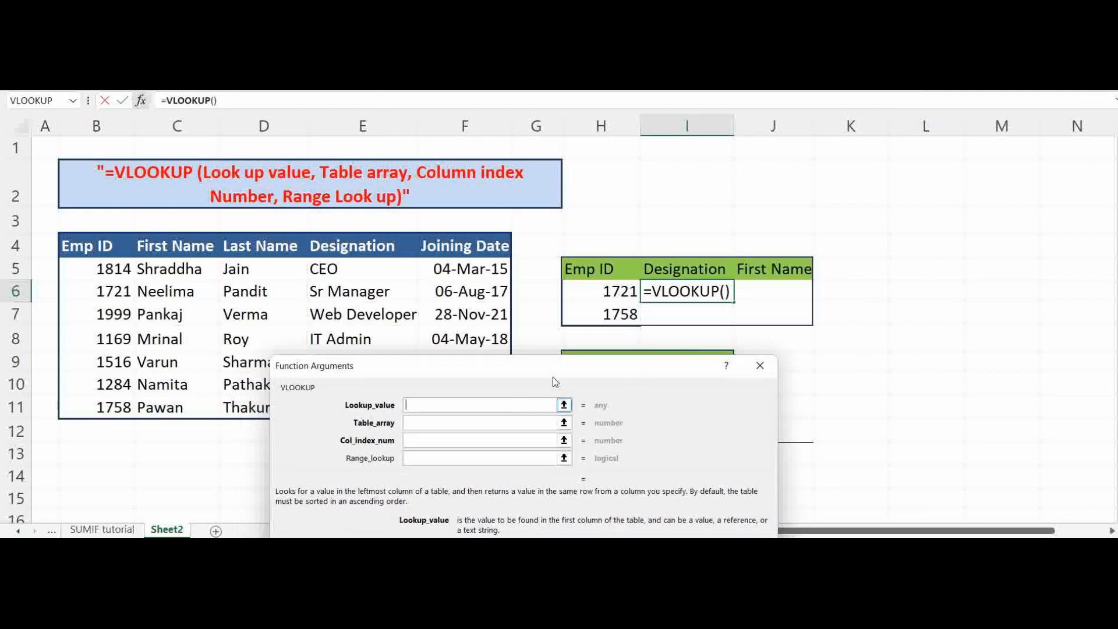
left_click(589, 297)
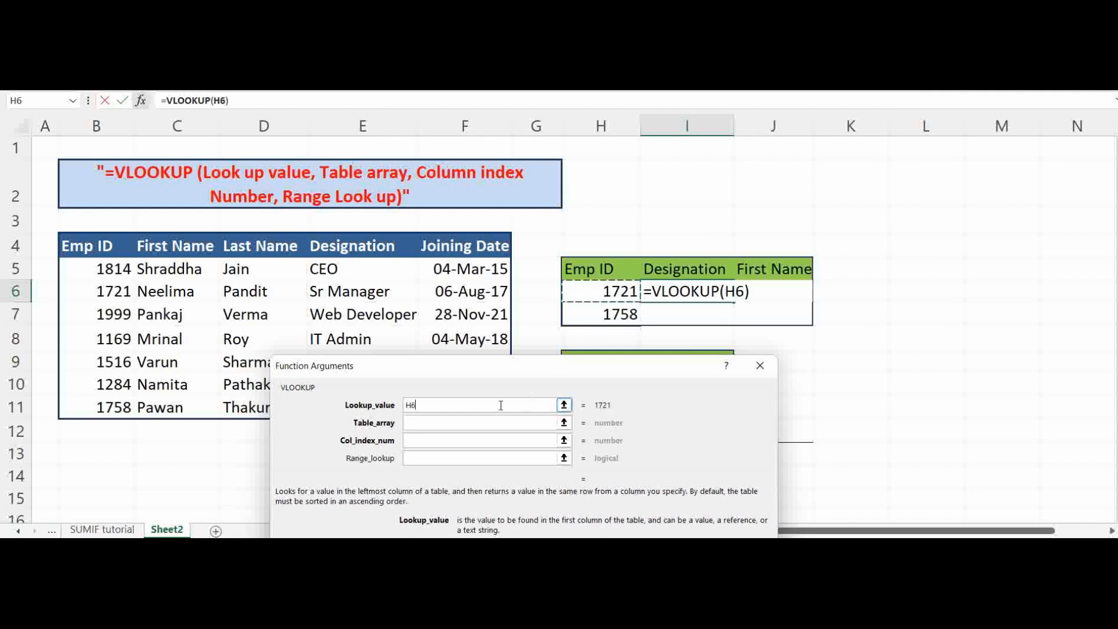
left_click(481, 418)
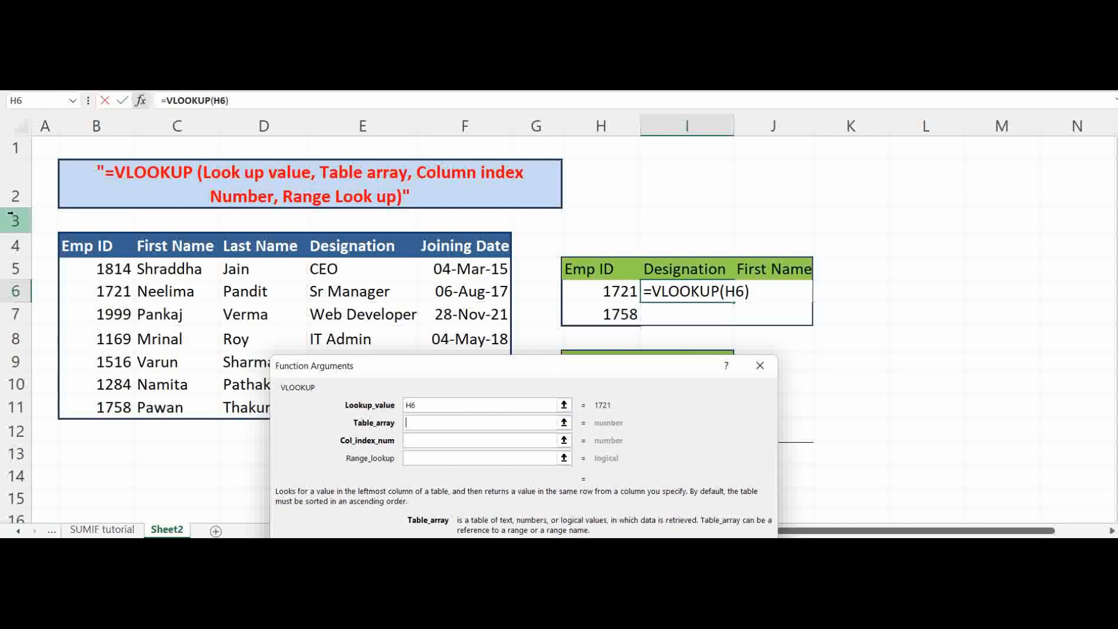
left_click_drag(98, 252, 447, 400)
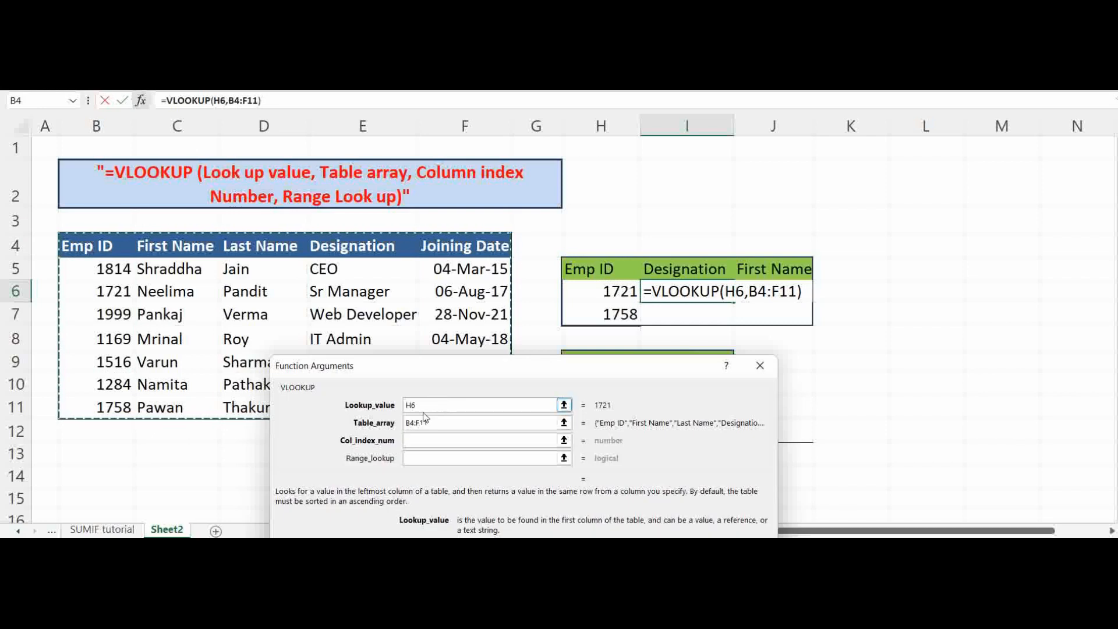
Step: Set the I6 VLOOKUP's column index to 4 and range lookup to 0, completing the formula
left_click(412, 439)
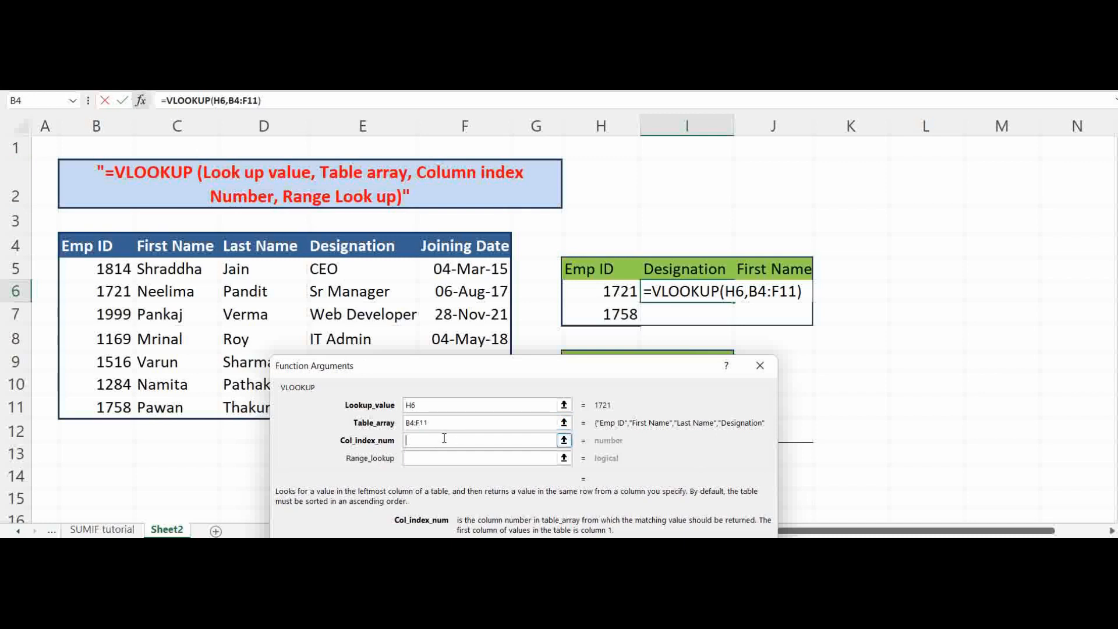
type("4")
left_click(427, 457)
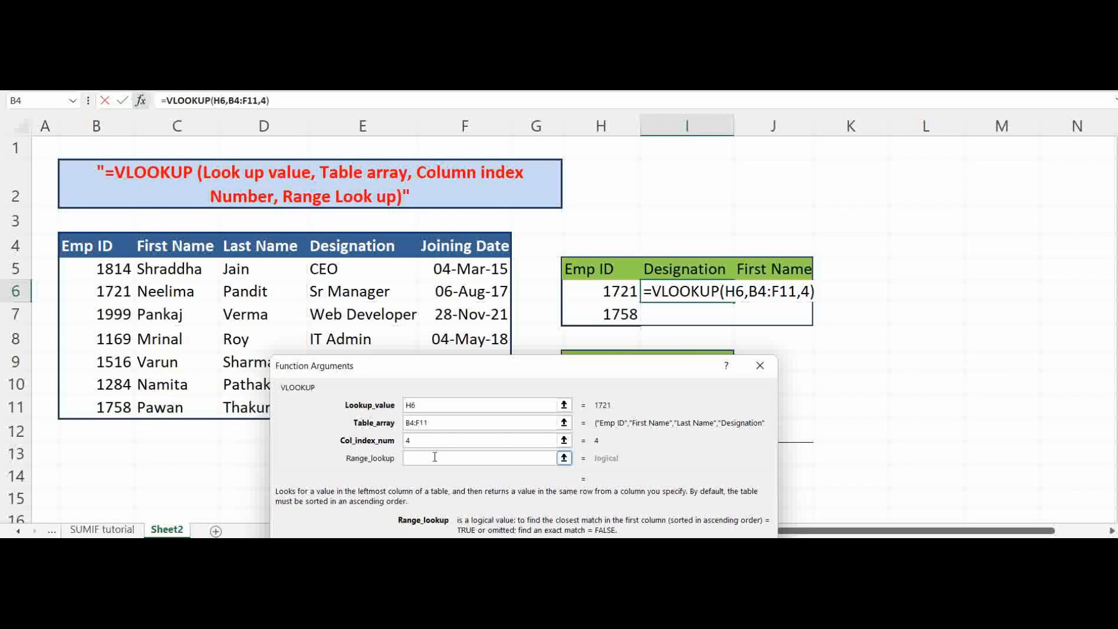
type("0")
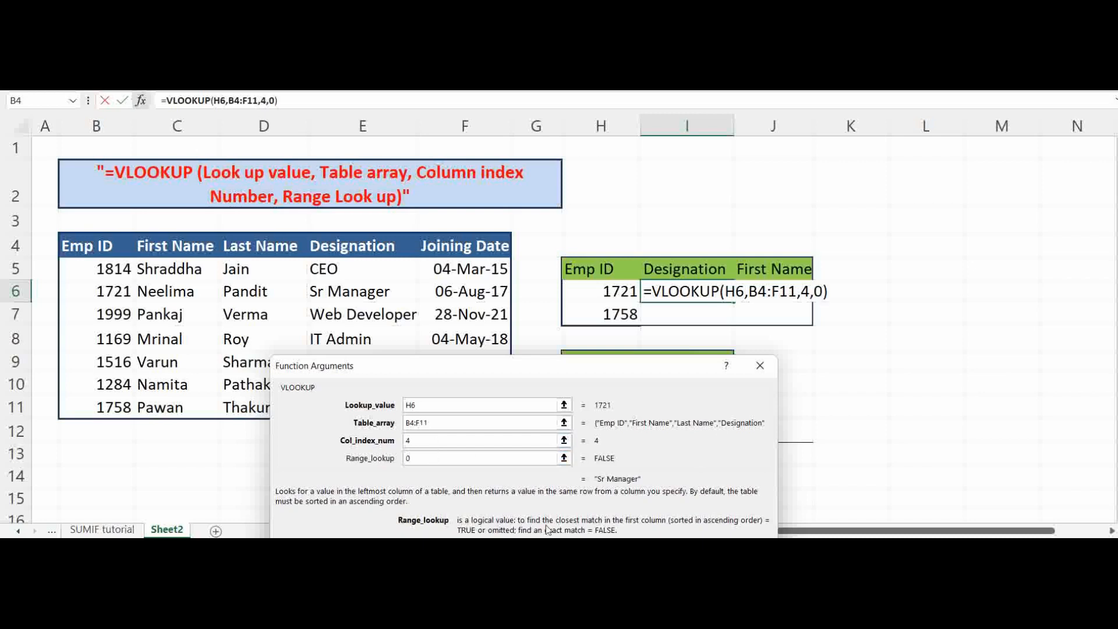
left_click_drag(612, 368, 622, 301)
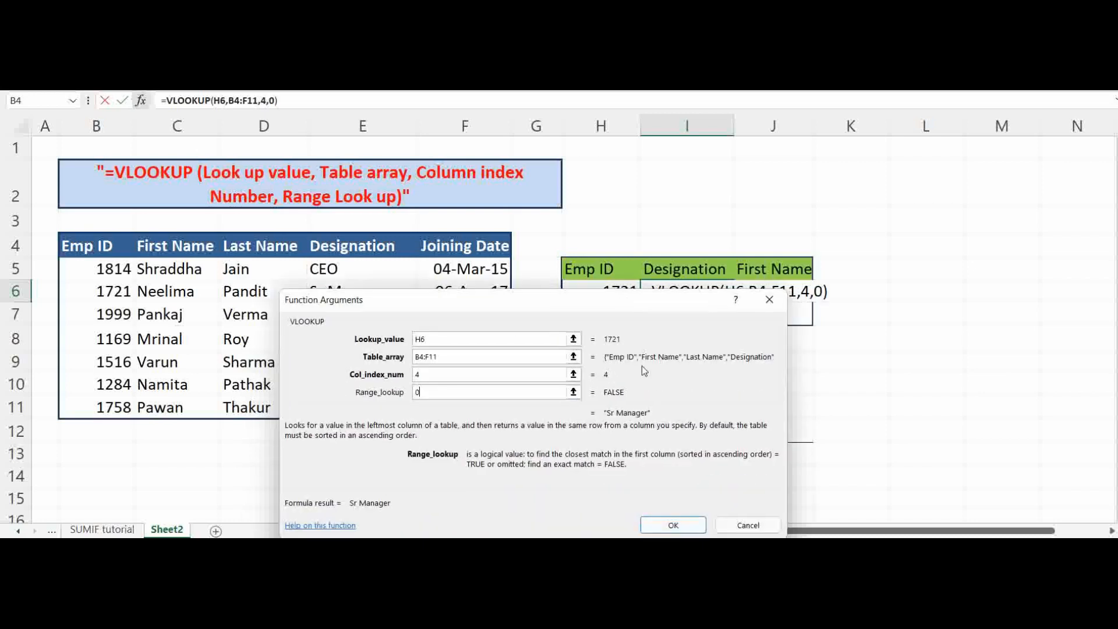
left_click(673, 525)
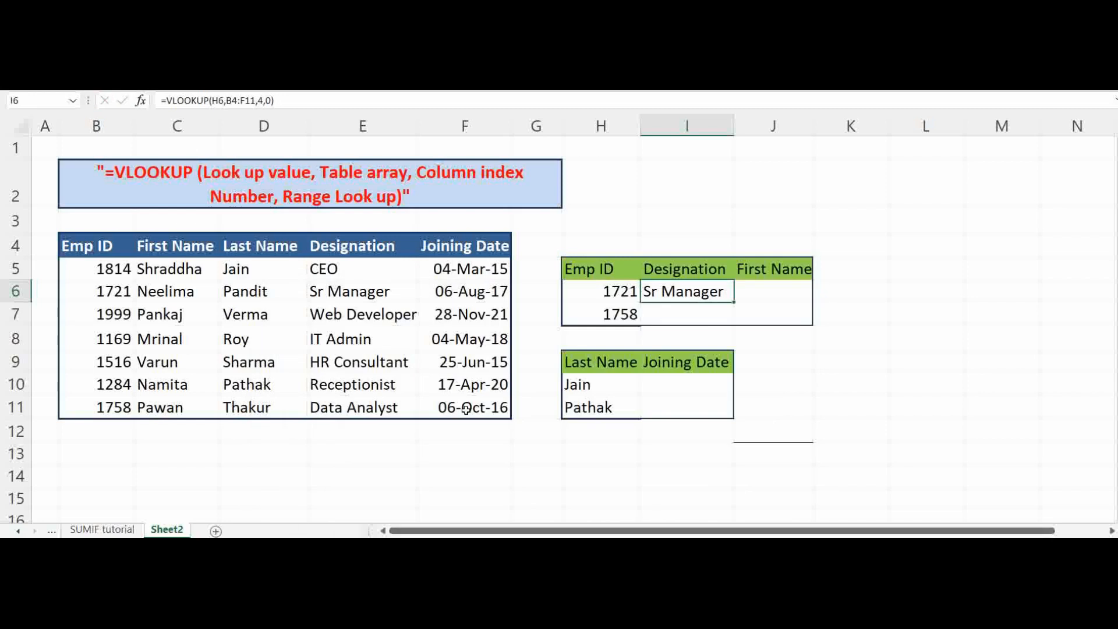
Step: Insert a VLOOKUP function in cell I7 with lookup value H7 and table array B4:F11
left_click(665, 315)
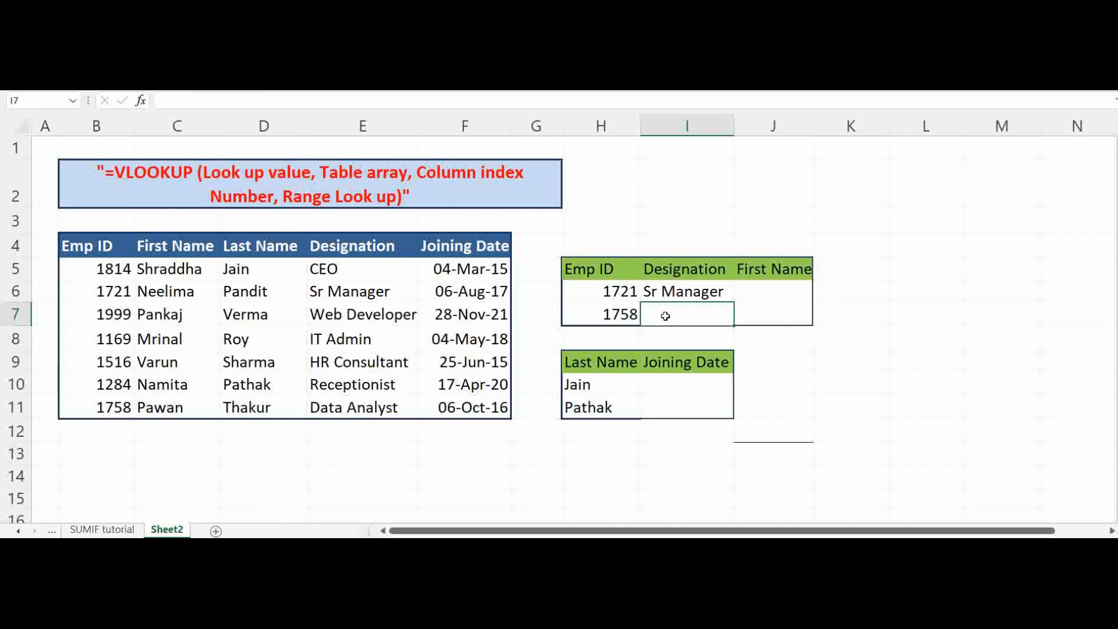
type("=")
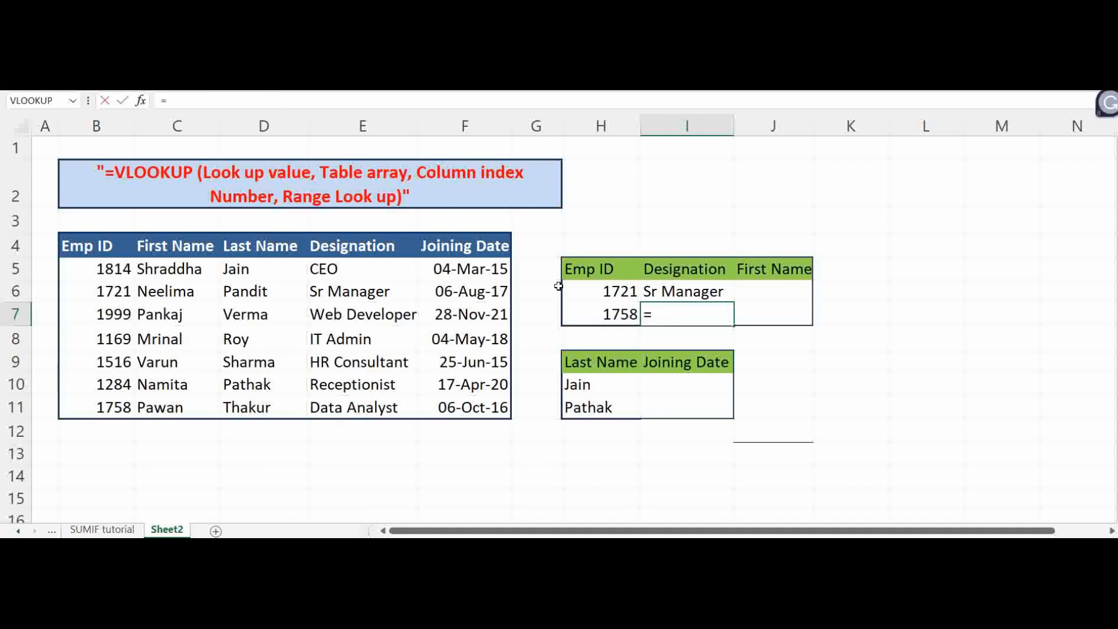
left_click(31, 101)
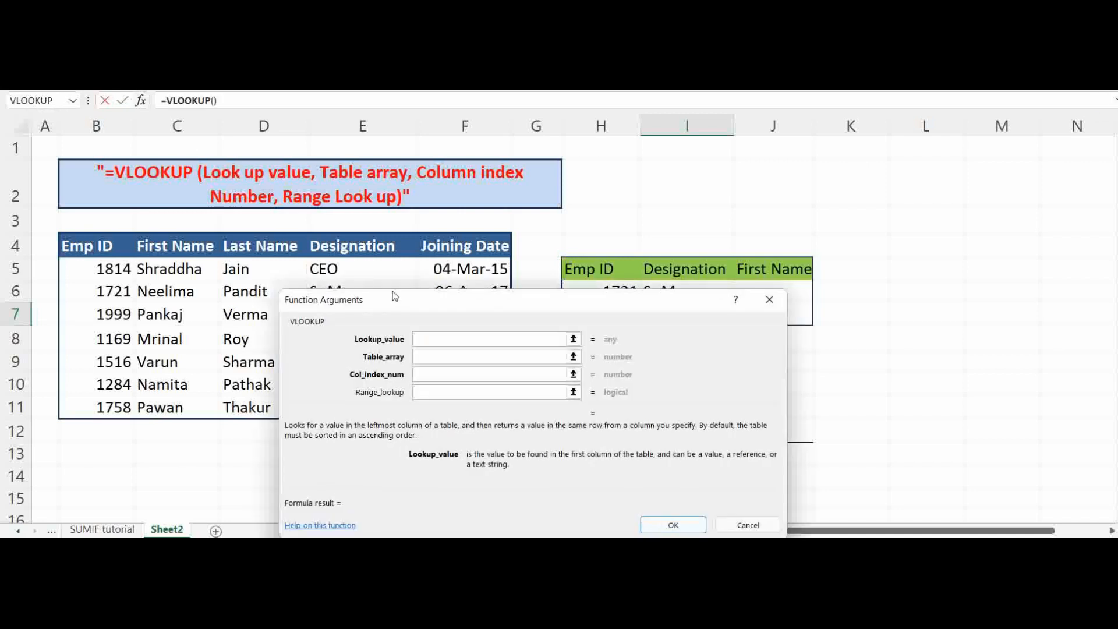
left_click_drag(398, 302, 401, 337)
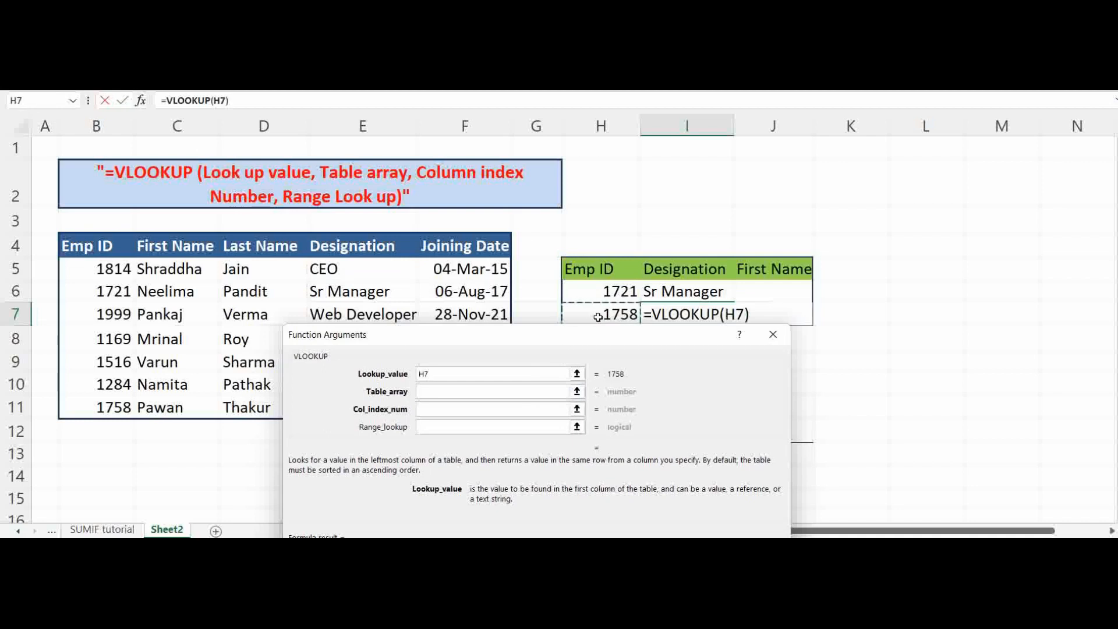
left_click(457, 391)
left_click_drag(108, 249, 489, 407)
Step: Set the I7 VLOOKUP's column index to 4 and enter the formula without a range lookup
left_click(433, 407)
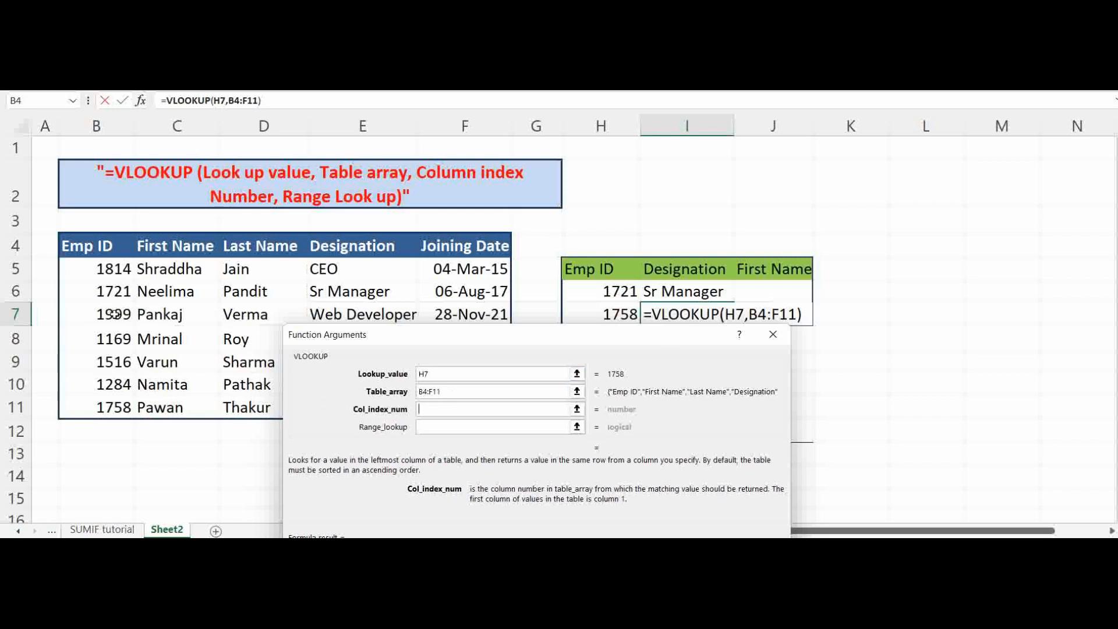
type("4")
key("Return")
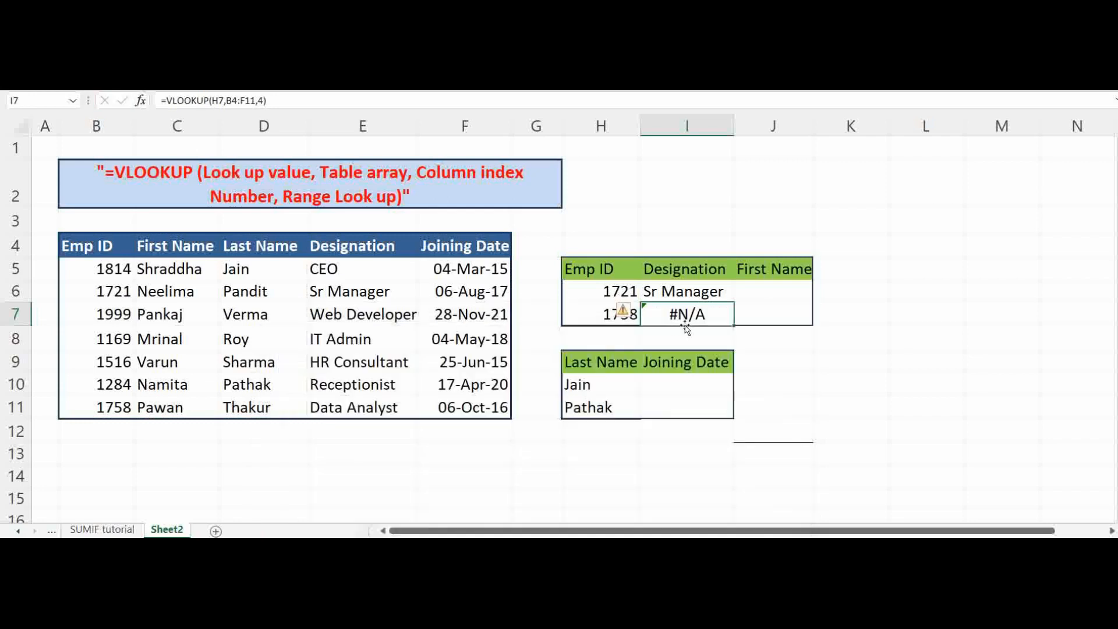
Step: Add 0 as the range lookup argument to the formula in I7, making it =VLOOKUP(H7,B4:F11,4,0)
double_click(698, 313)
left_click(811, 315)
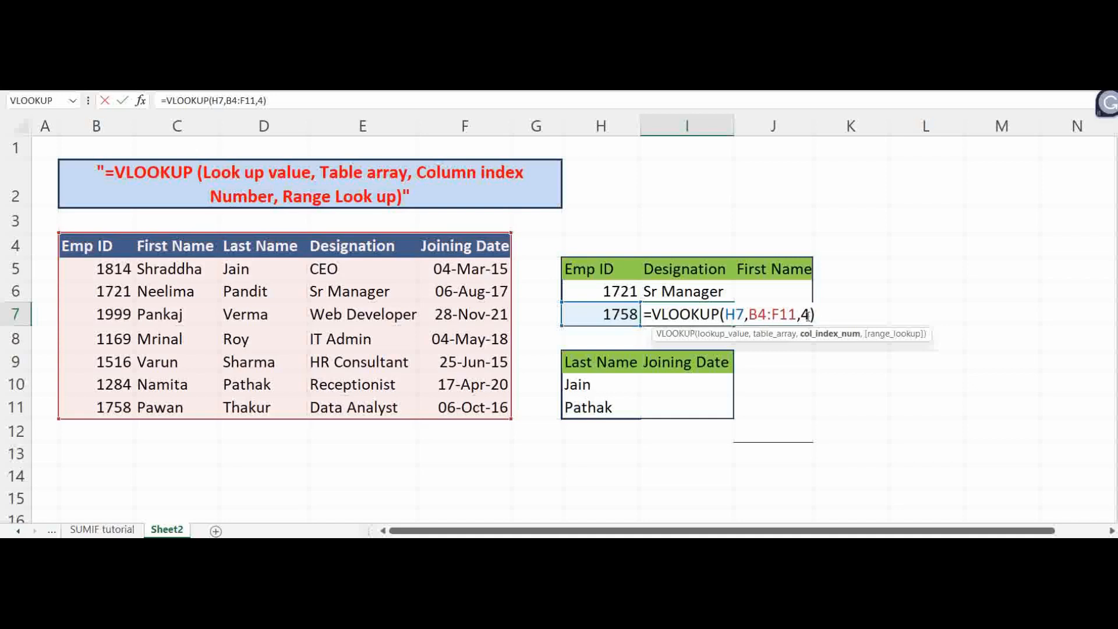
type(",0")
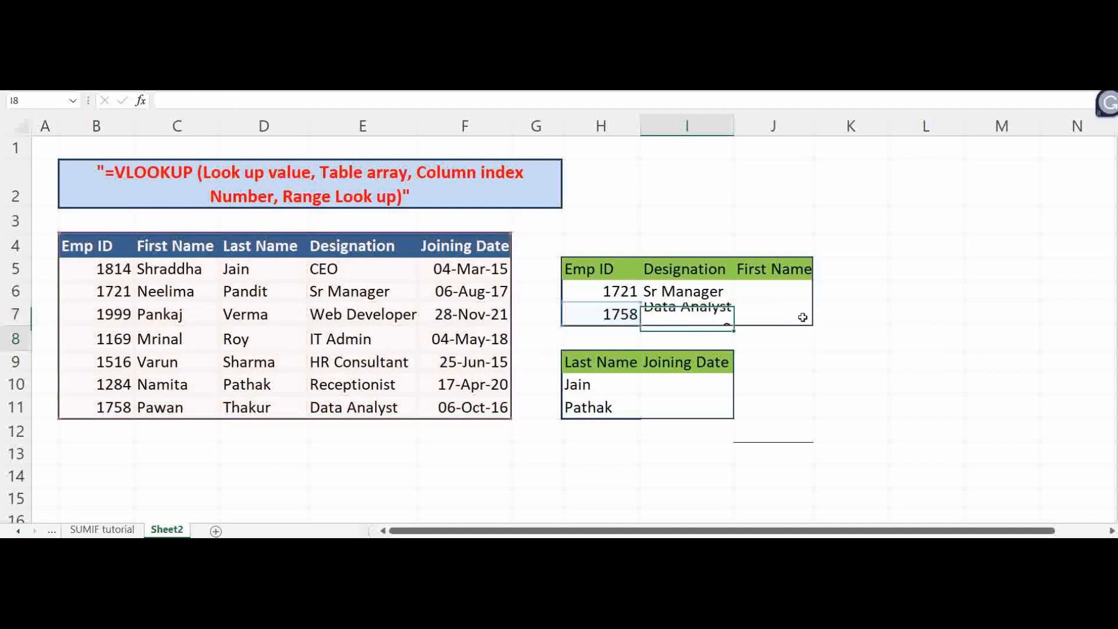
key("Return")
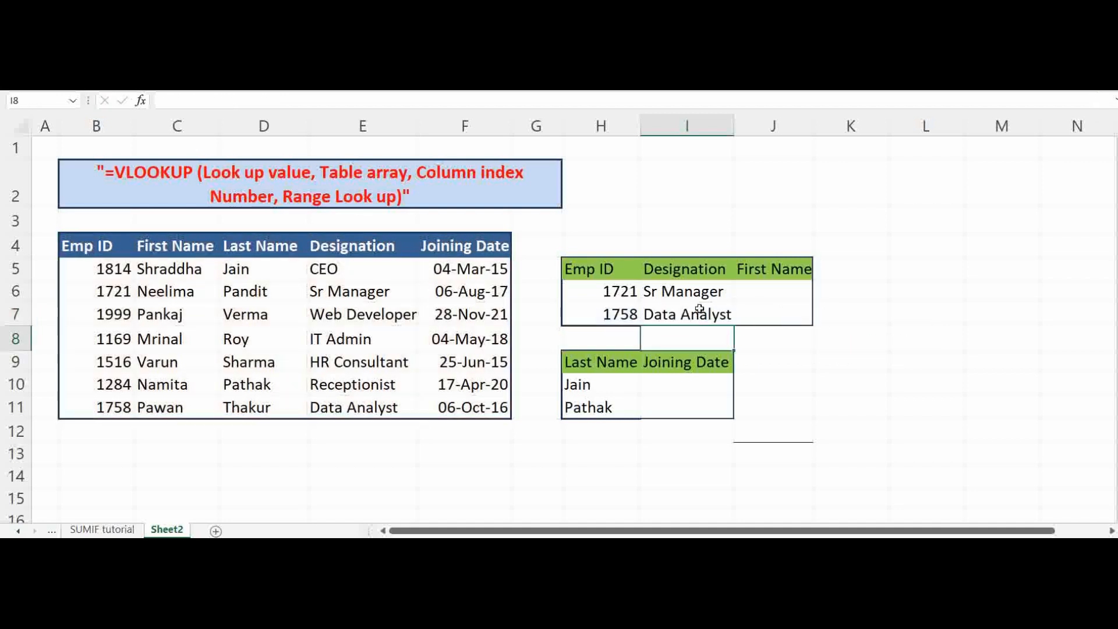
Step: Insert a VLOOKUP function in cell J6 under First Name, with lookup value H6 and table array B4:F11
left_click(747, 291)
type("=")
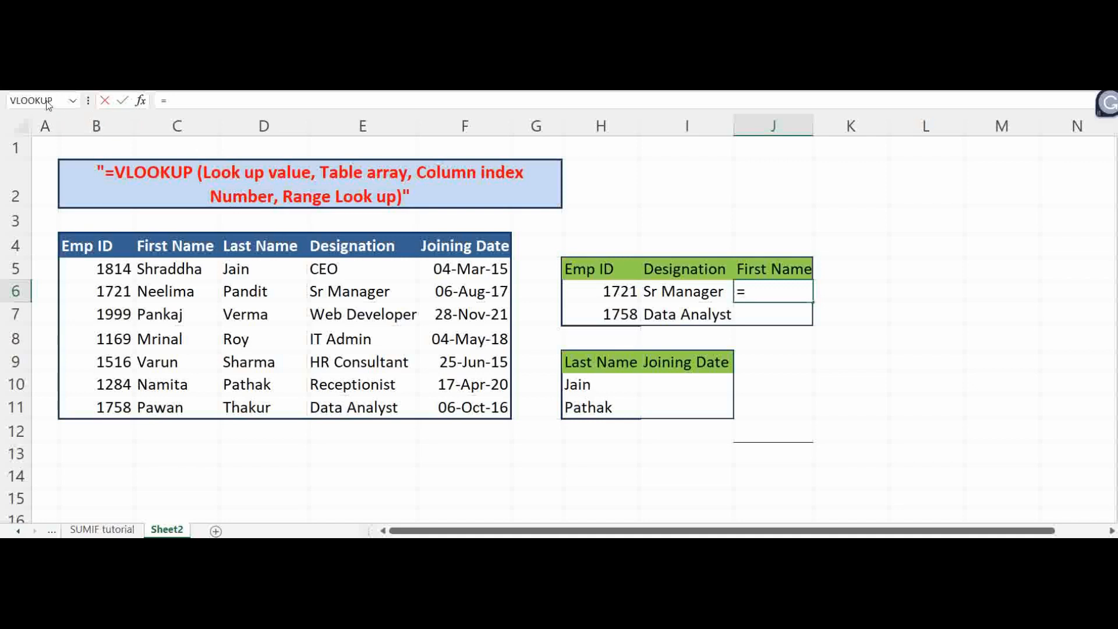
left_click(21, 100)
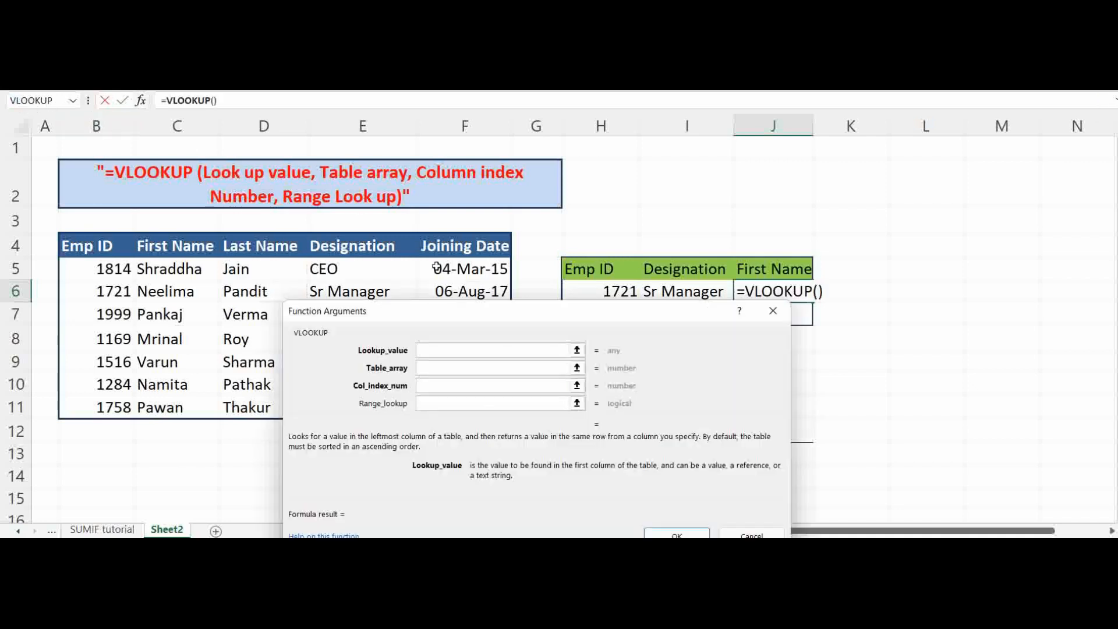
left_click(581, 295)
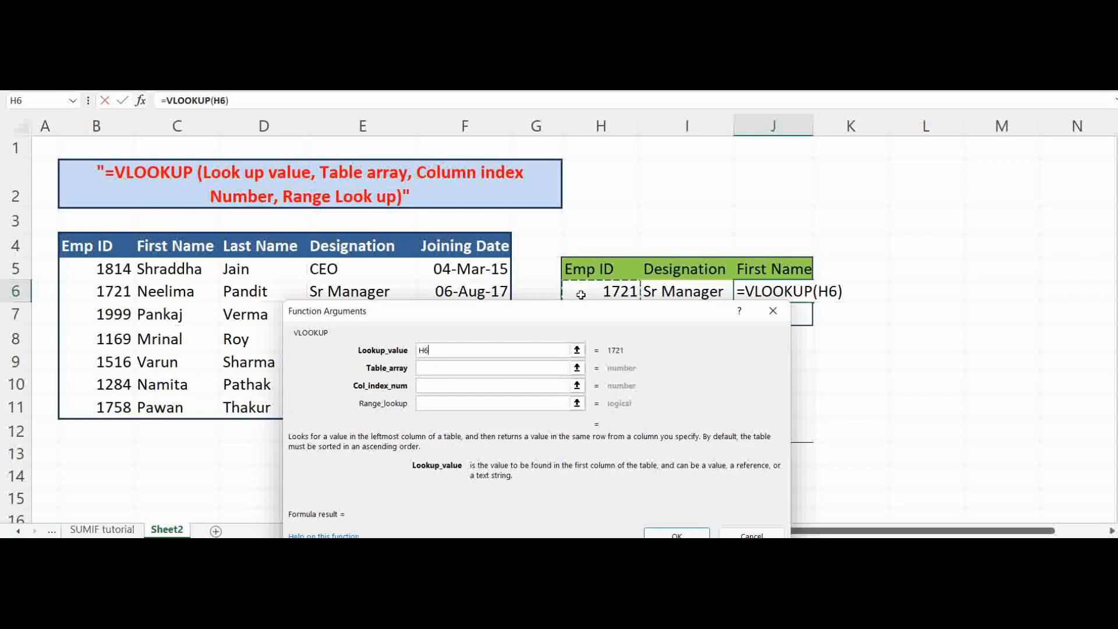
left_click(459, 365)
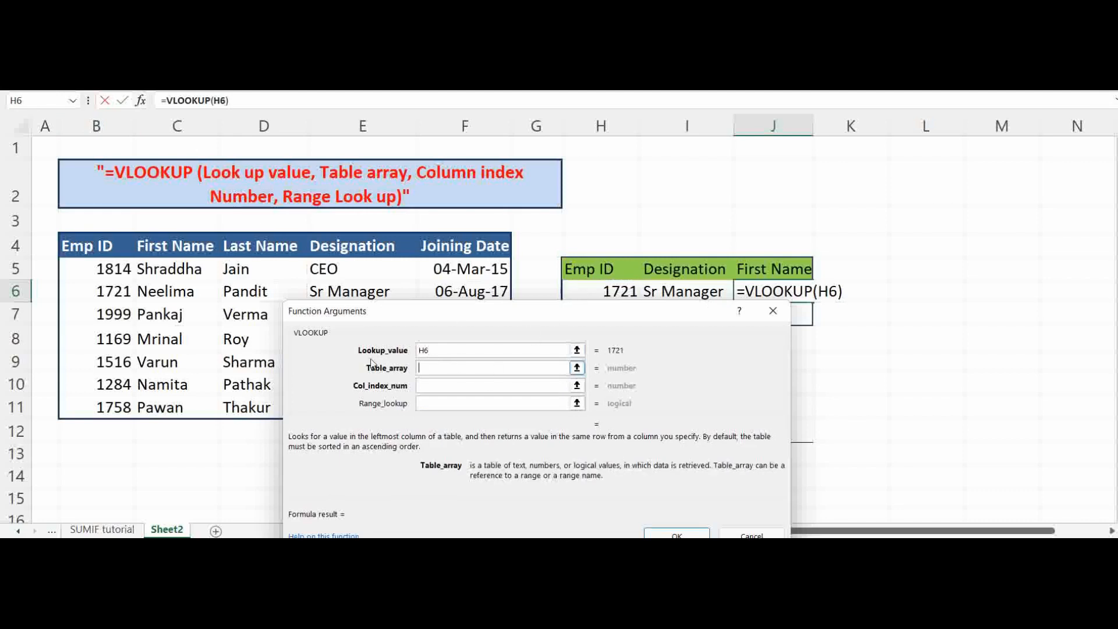
left_click_drag(105, 247, 445, 410)
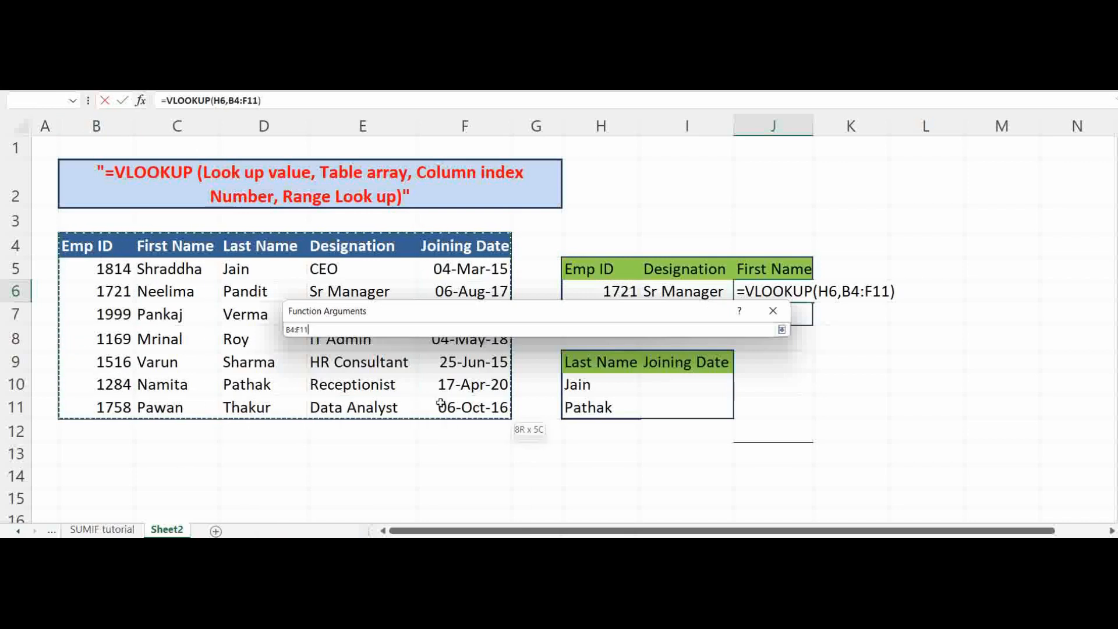
Step: Set the J6 VLOOKUP's column index to 2 and range lookup to 0, completing the formula
left_click(466, 387)
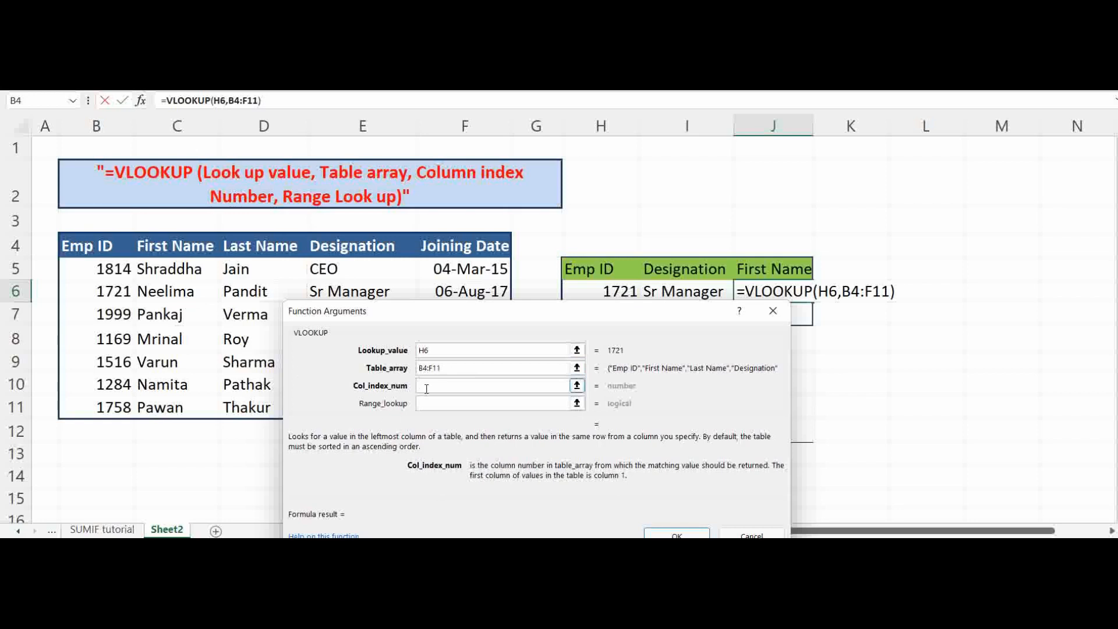
type("2")
left_click(423, 403)
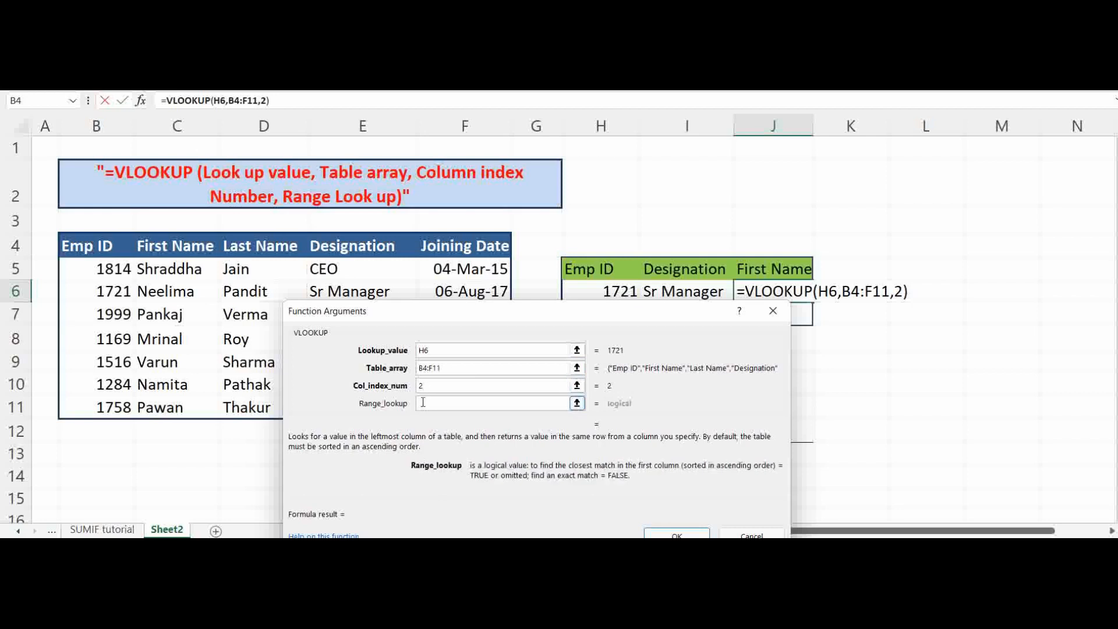
type("0")
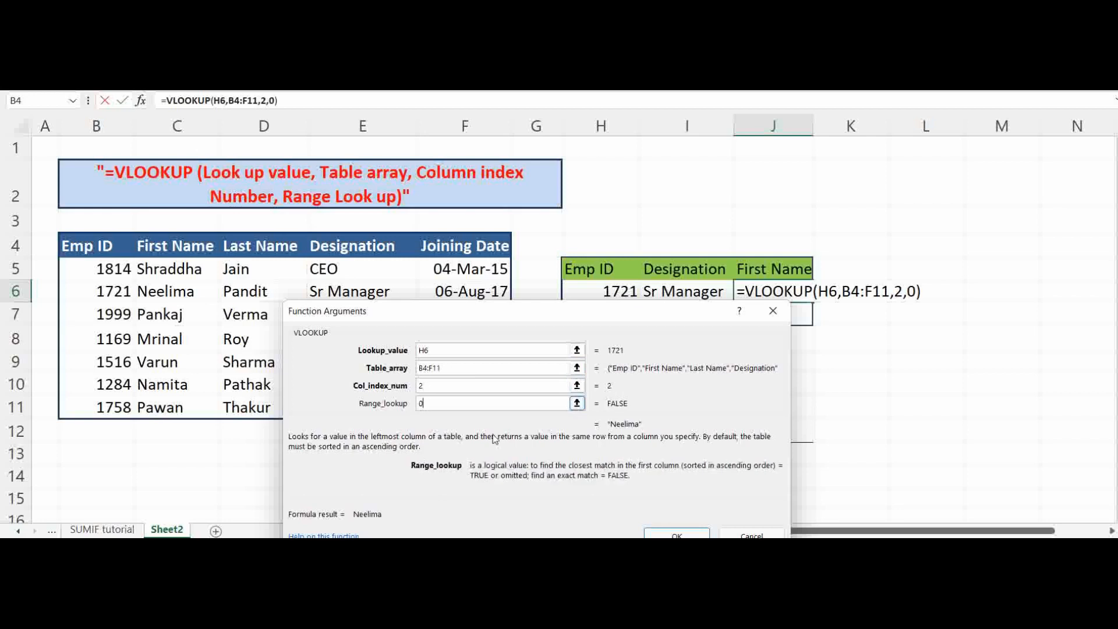
left_click(677, 534)
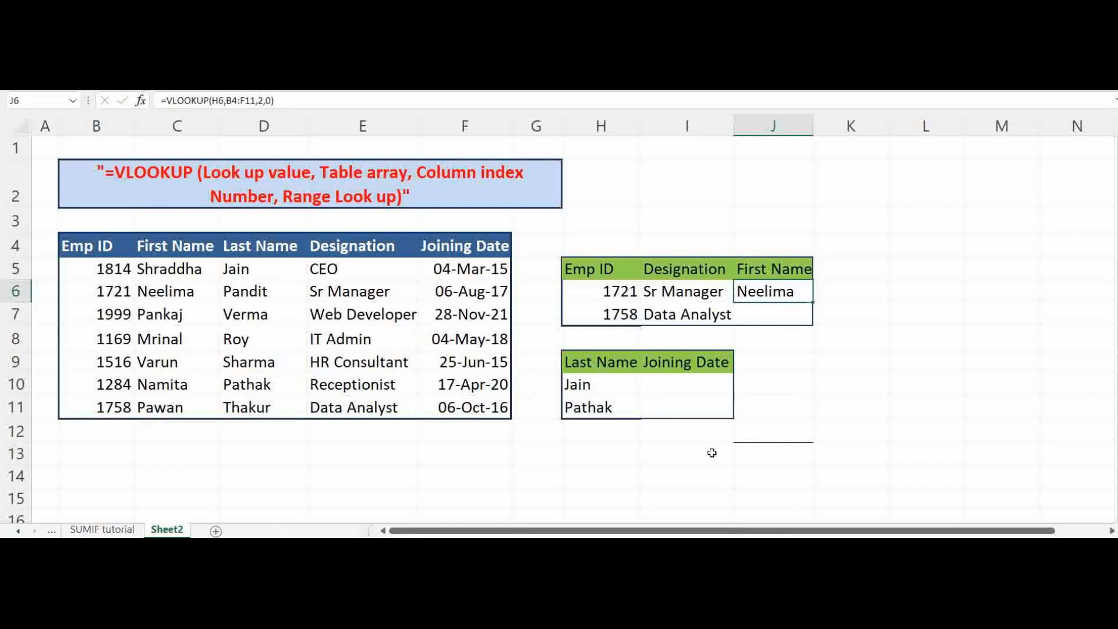
Step: Insert a VLOOKUP function in cell J7 under First Name, with lookup value H7 and table array B4:F11
double_click(787, 312)
type("=")
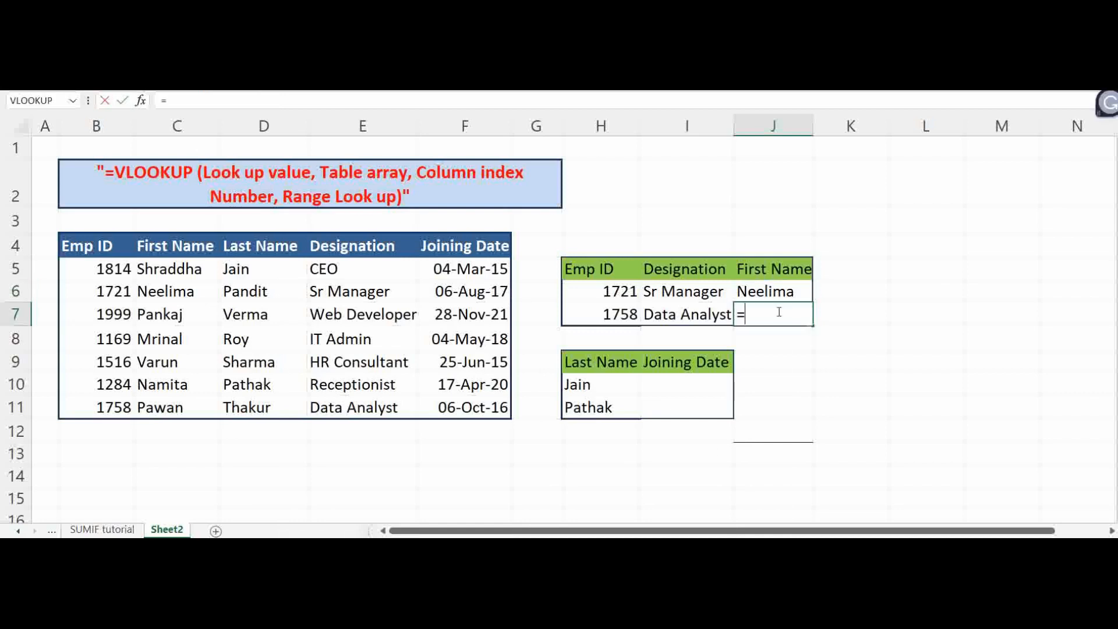
left_click(26, 101)
left_click_drag(574, 315, 570, 343)
left_click(596, 316)
left_click(463, 396)
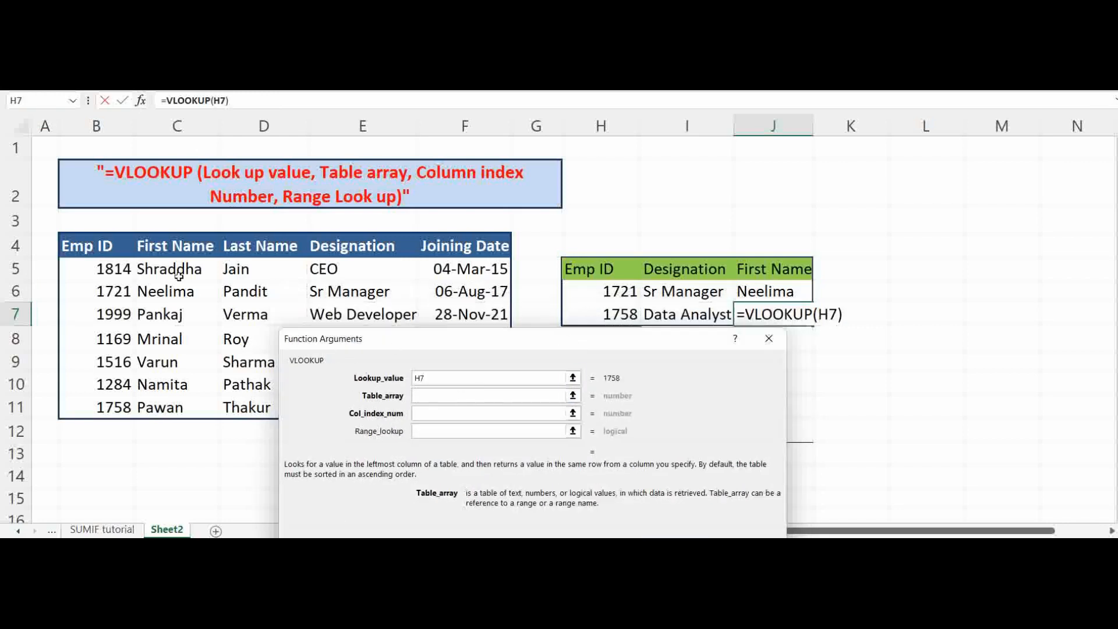
left_click_drag(89, 248, 475, 409)
Step: Set the J7 VLOOKUP's column index to 2 and range lookup to 0, completing the formula
left_click(442, 415)
type("2")
left_click_drag(424, 336, 445, 222)
left_click(438, 318)
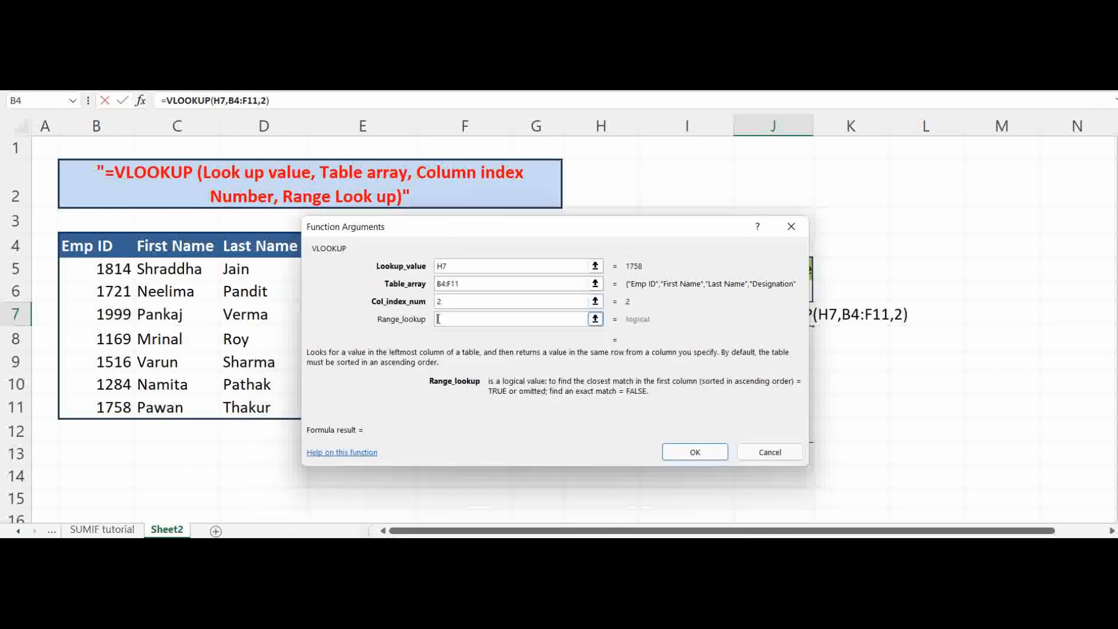
type("0")
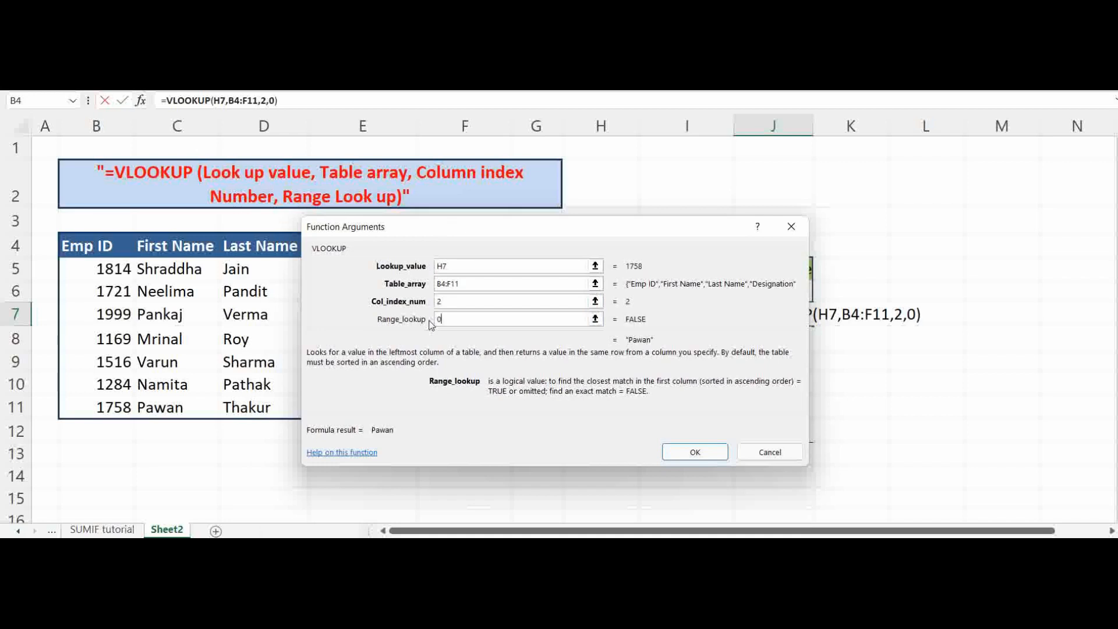
left_click(695, 453)
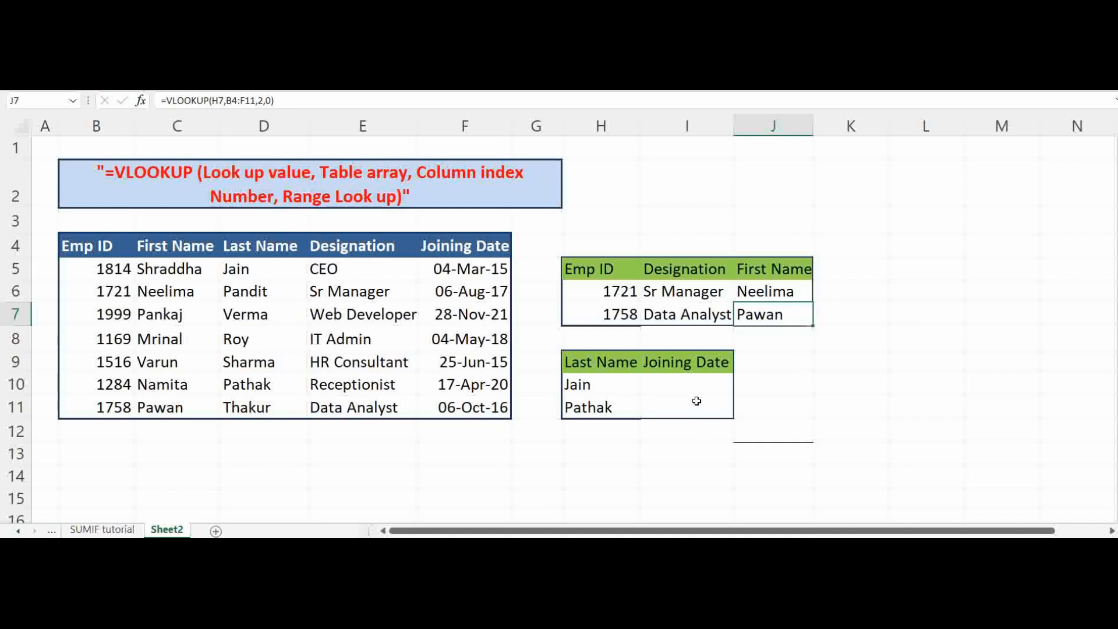
Step: Insert a VLOOKUP function in cell I10 under Joining Date, with H10 as the lookup value
double_click(659, 385)
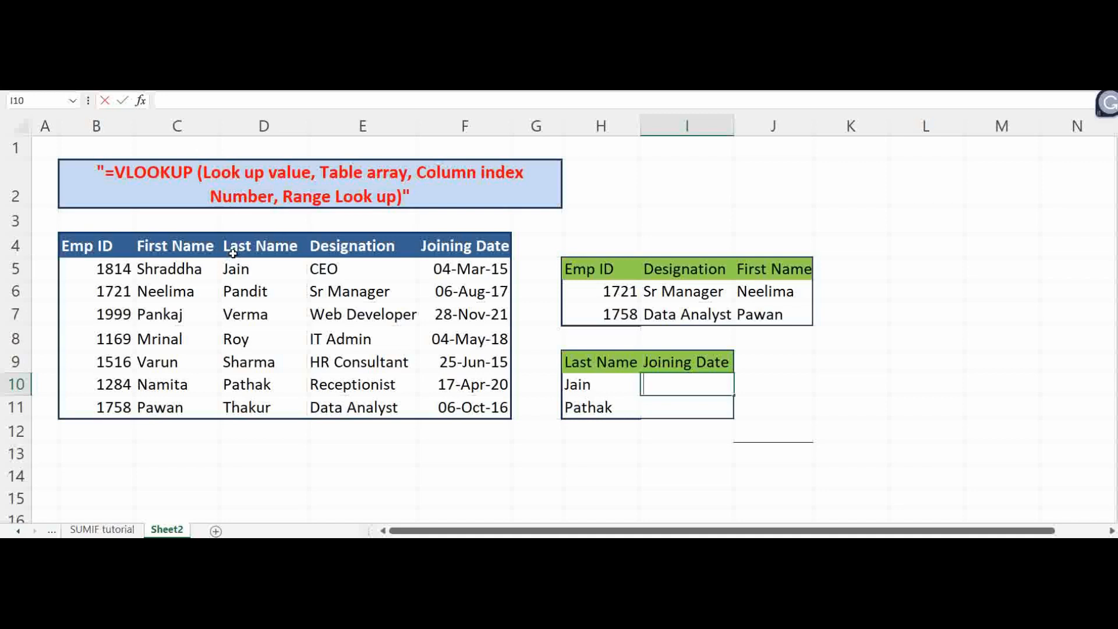
type("=")
left_click(140, 101)
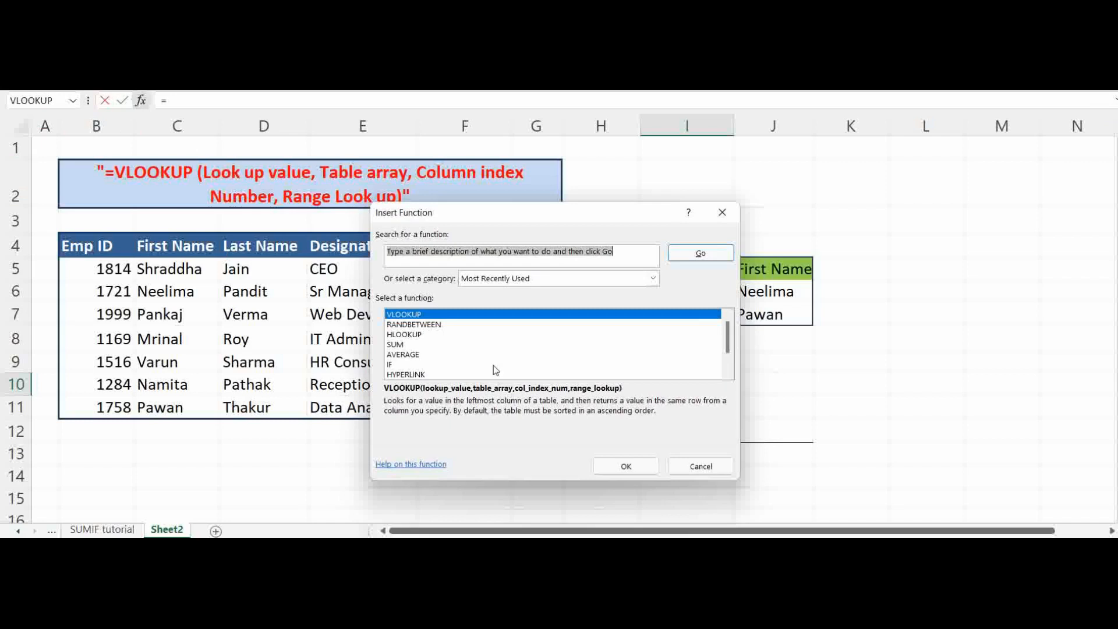
left_click(619, 469)
left_click_drag(547, 226, 573, 433)
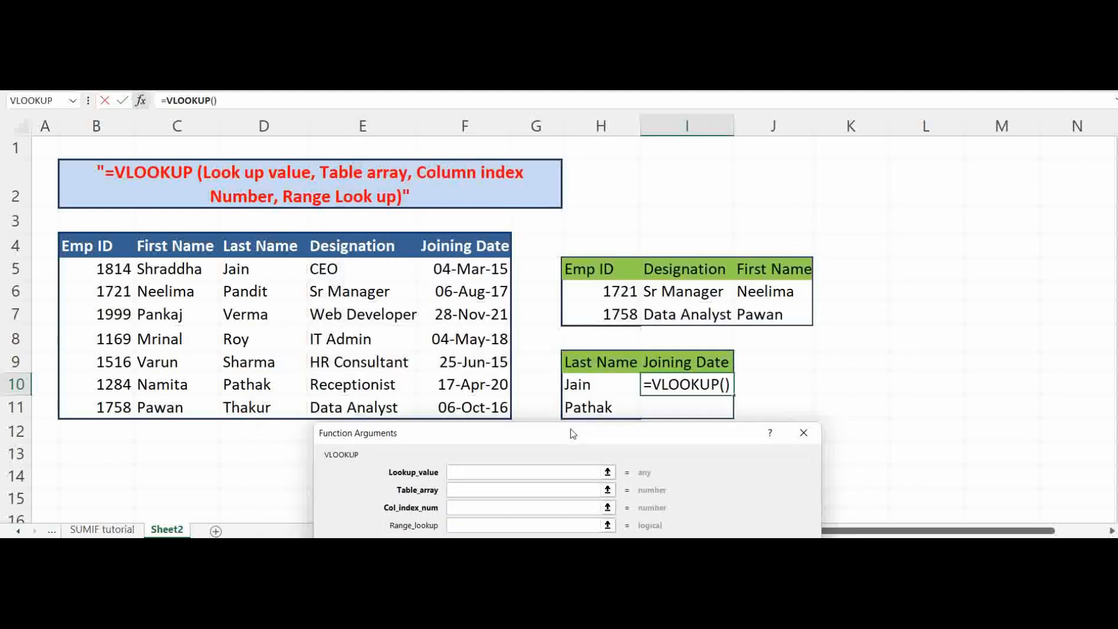
left_click(575, 388)
left_click_drag(530, 441, 735, 240)
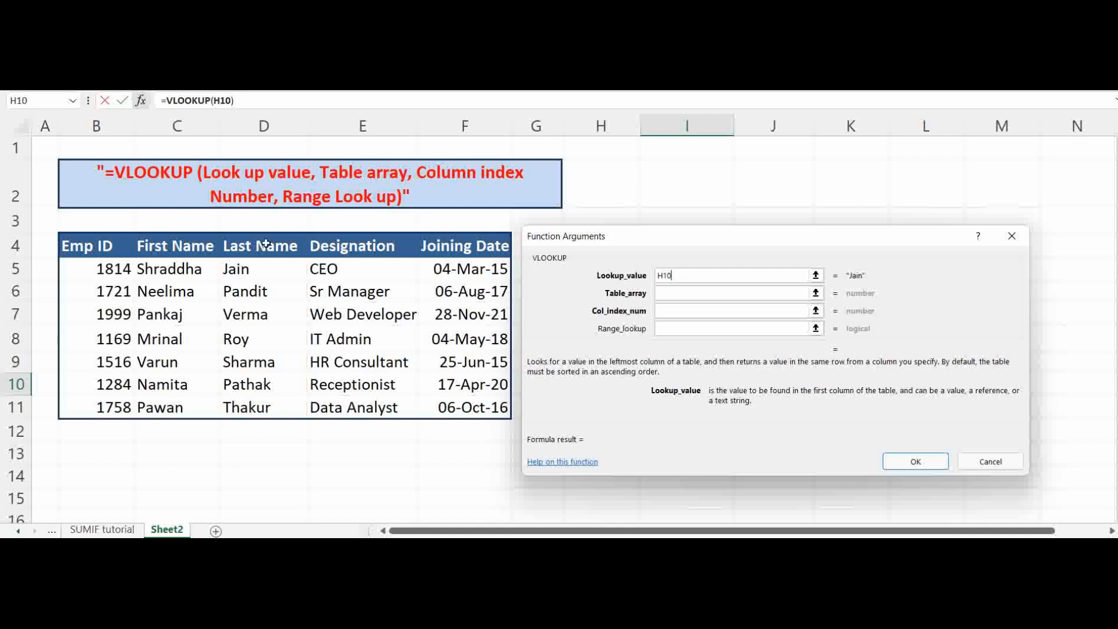
left_click_drag(264, 244, 473, 408)
left_click(688, 276)
key("BackSpace")
key("BackSpace")
key("BackSpace")
key("BackSpace")
key("BackSpace")
key("BackSpace")
left_click_drag(638, 235, 585, 392)
left_click(579, 385)
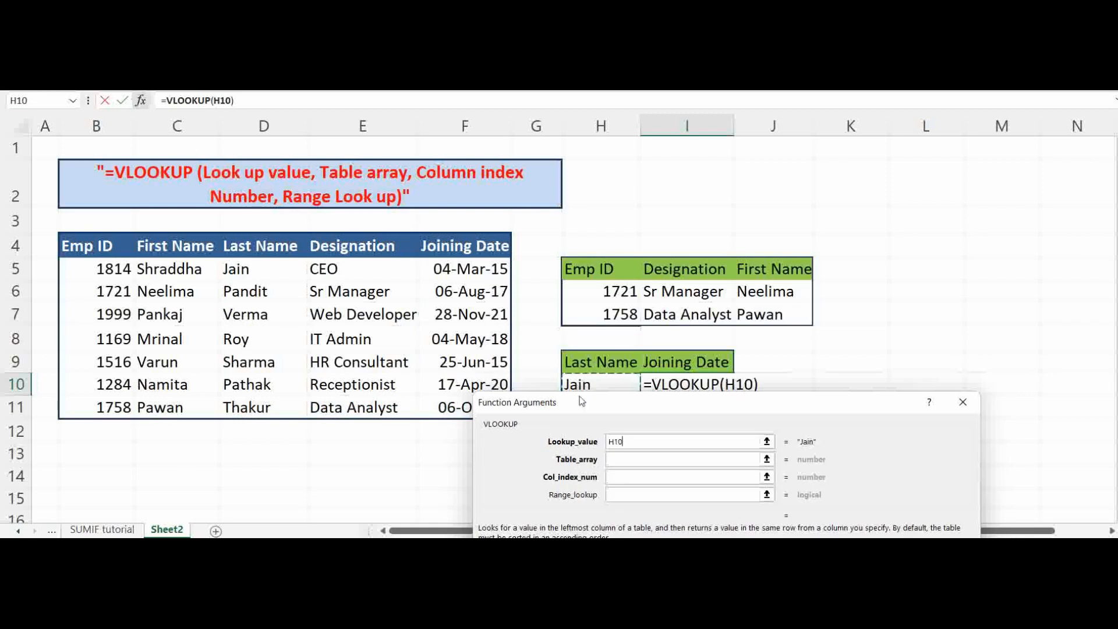
Step: Set the I10 VLOOKUP's table array to D4:F11, from the Last Name to the Joining Date column
left_click(623, 459)
left_click_drag(599, 404, 670, 203)
left_click_drag(243, 252, 455, 410)
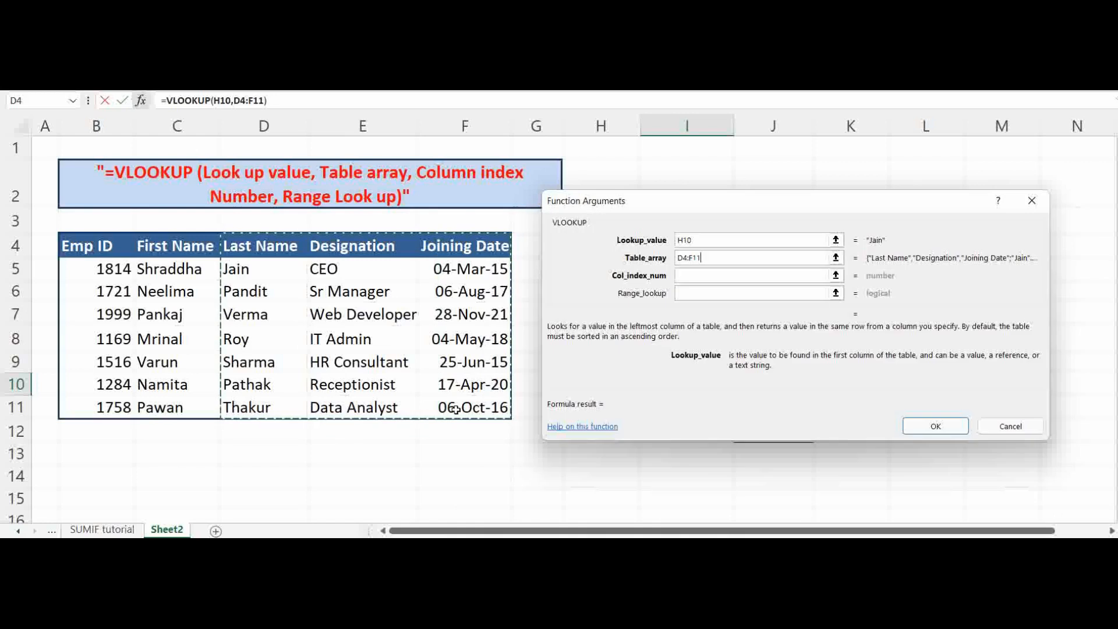
left_click(680, 277)
left_click_drag(587, 209, 445, 375)
left_click_drag(410, 408, 570, 236)
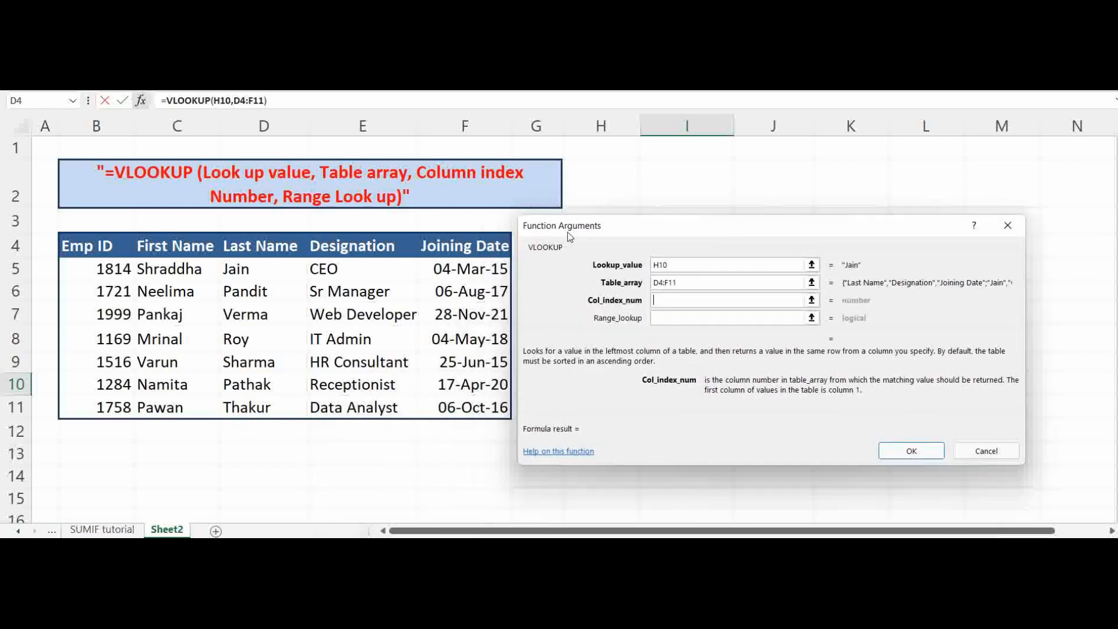
left_click(276, 251)
left_click(361, 251)
left_click(452, 258)
left_click(701, 302)
key("BackSpace")
key("BackSpace")
Step: Set the I10 VLOOKUP's column index to 3 and range lookup to 0, completing the formula
type("3")
left_click(685, 320)
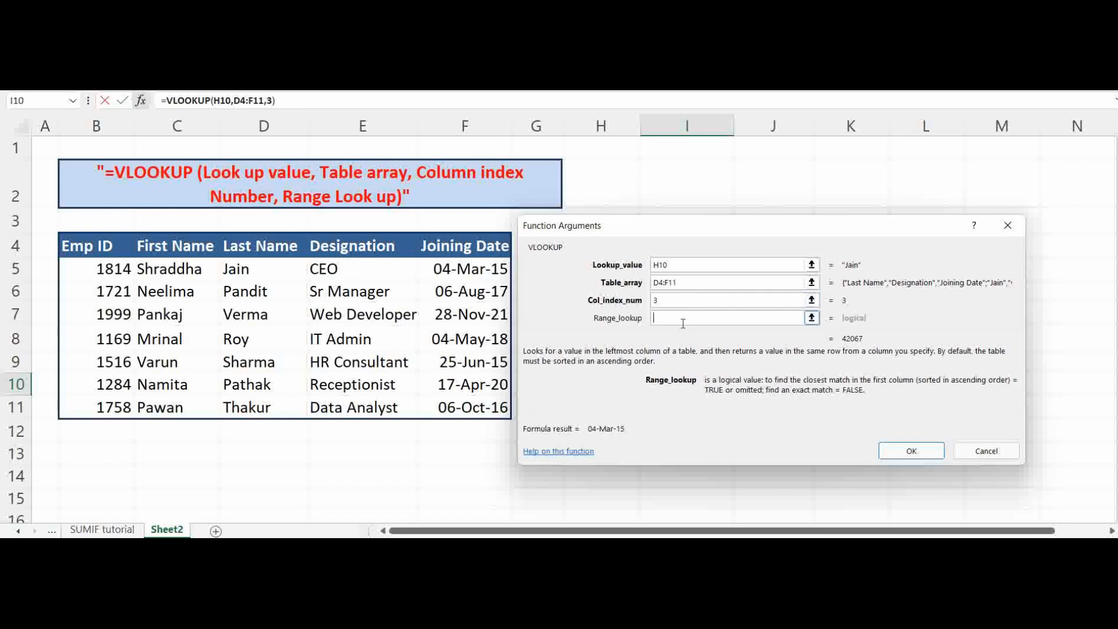
type("0")
left_click(910, 450)
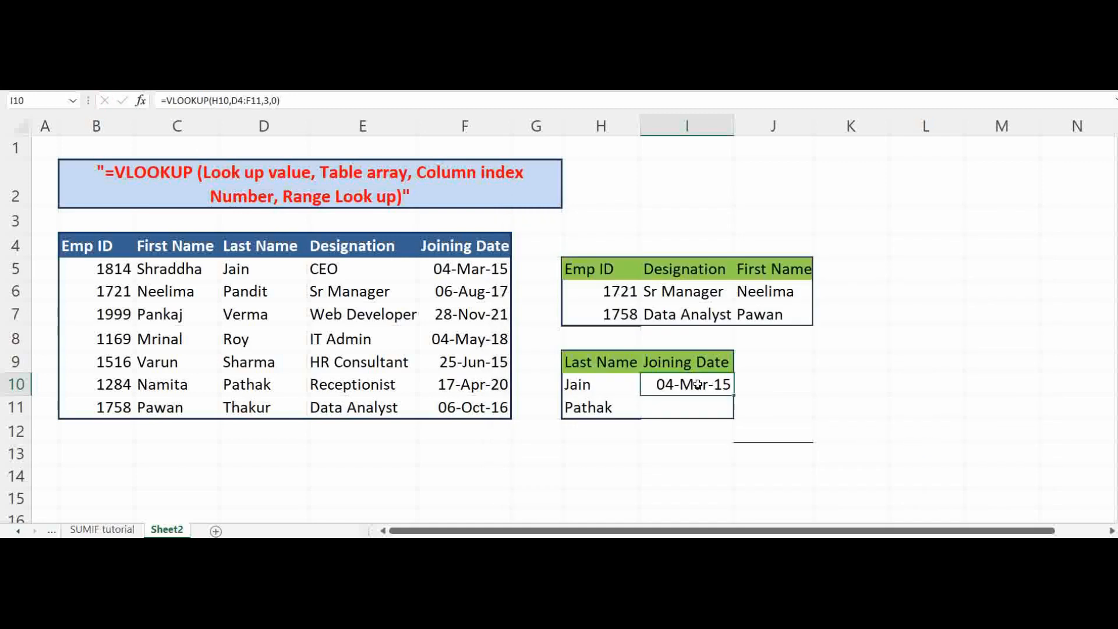
Step: Insert a VLOOKUP function in cell I11 under Joining Date, with lookup value H11 and table array D4:F11
left_click(675, 414)
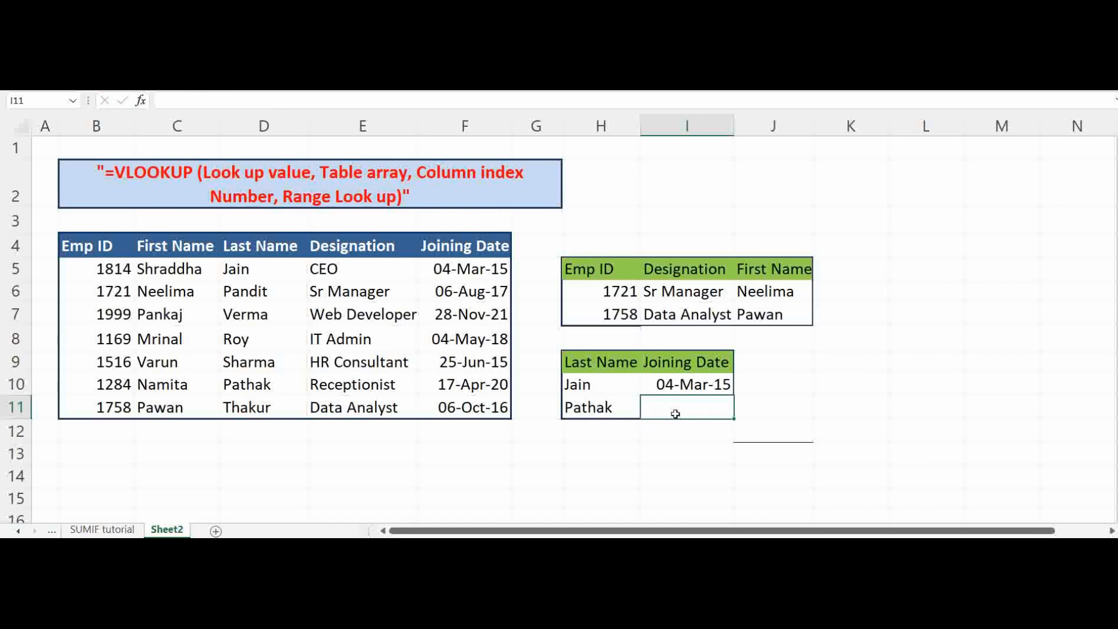
type("=")
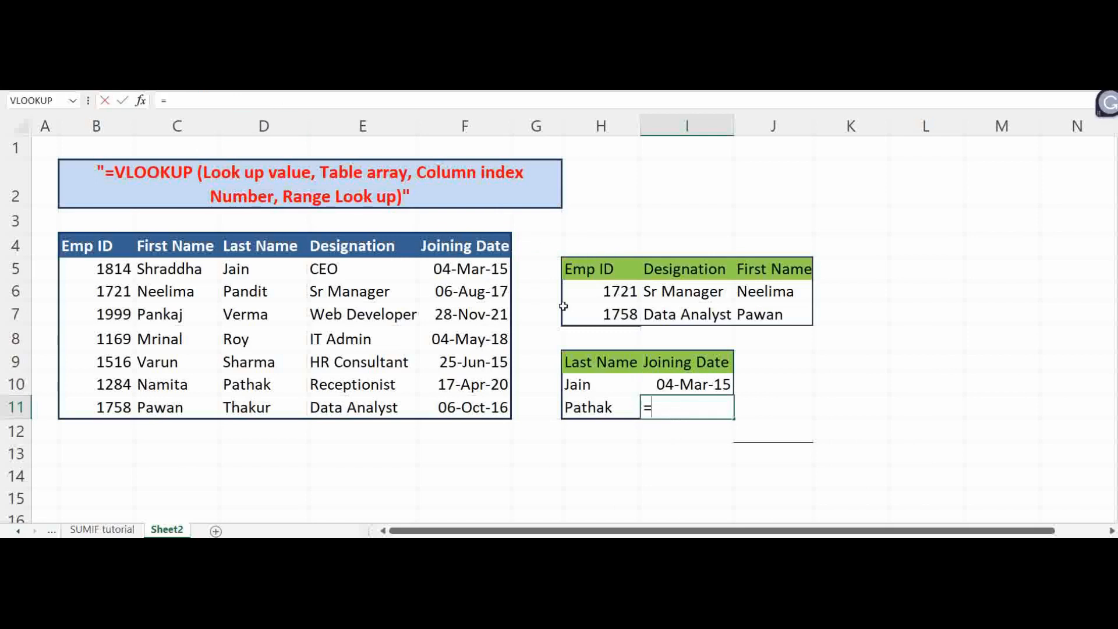
left_click(32, 100)
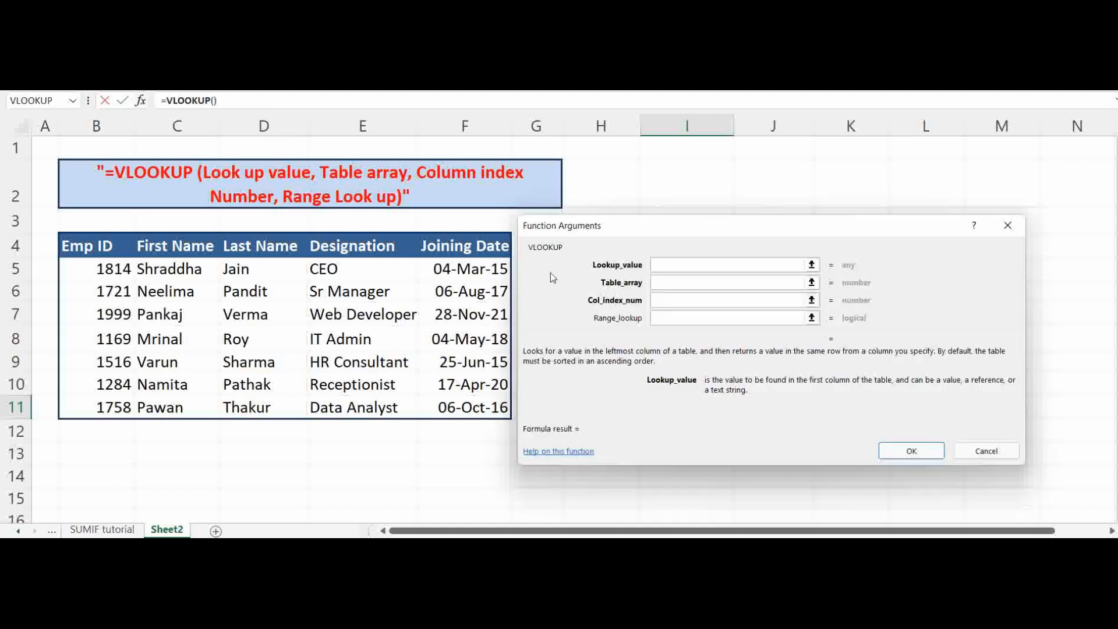
left_click_drag(570, 247, 101, 167)
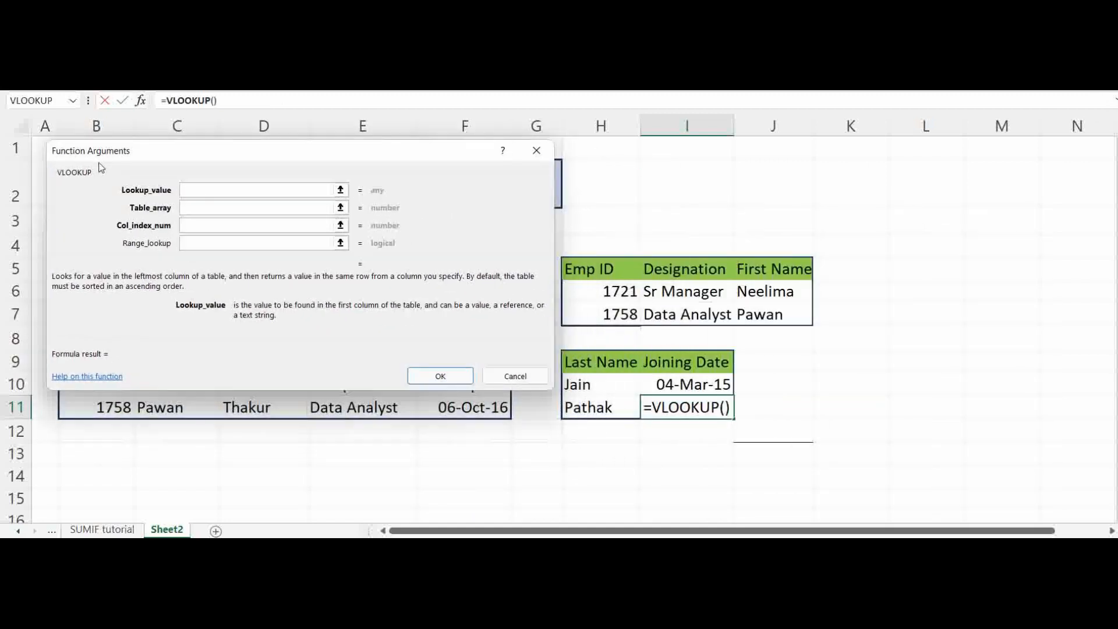
left_click(599, 406)
left_click_drag(328, 159, 792, 195)
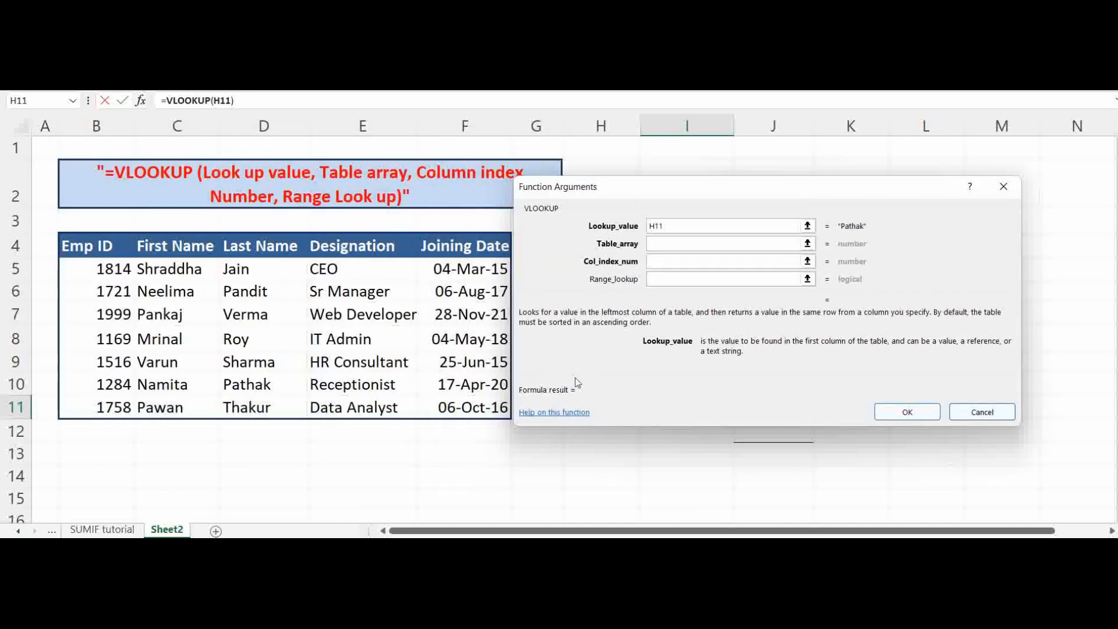
left_click(730, 244)
left_click_drag(260, 247, 478, 407)
Step: Set the I11 VLOOKUP's column index to 3 and range lookup to 0, completing the formula
key("Tab")
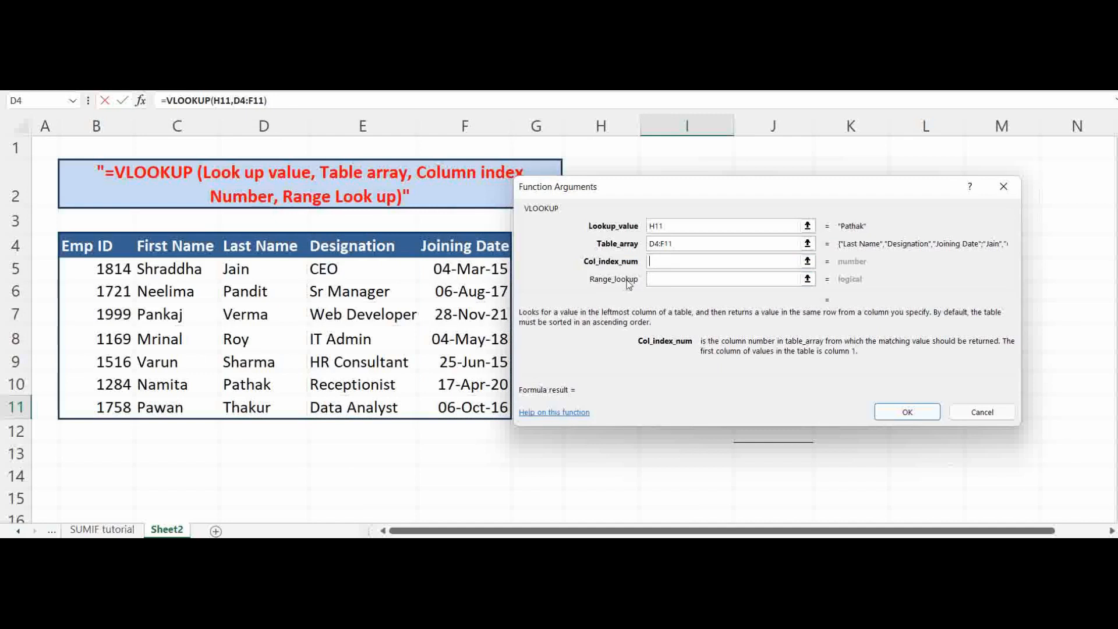
type("3")
left_click(654, 279)
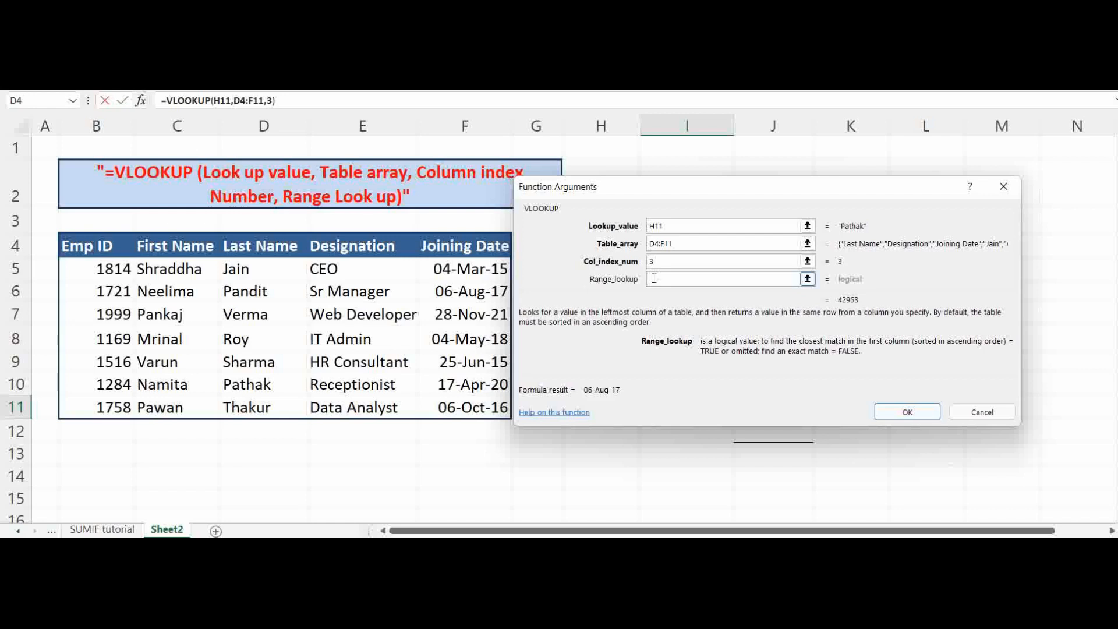
type("0")
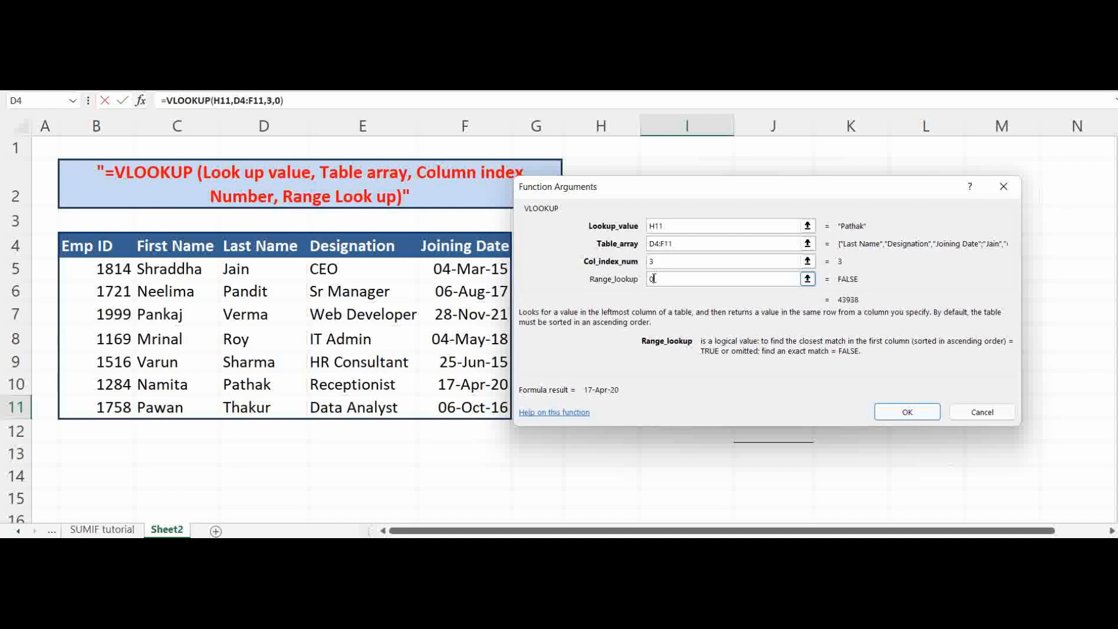
left_click(882, 412)
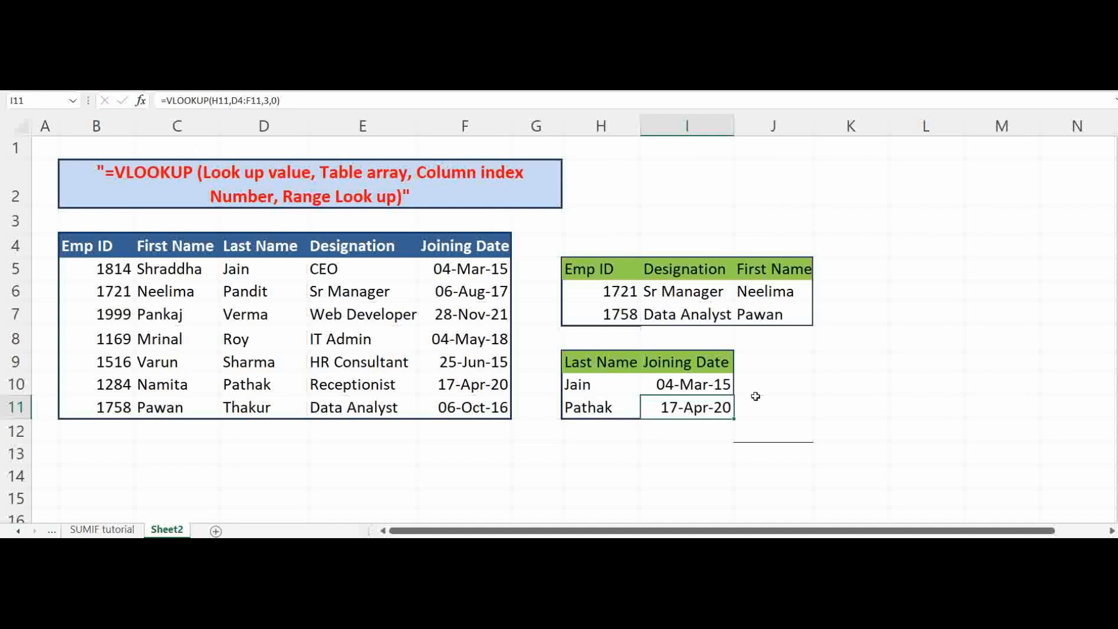